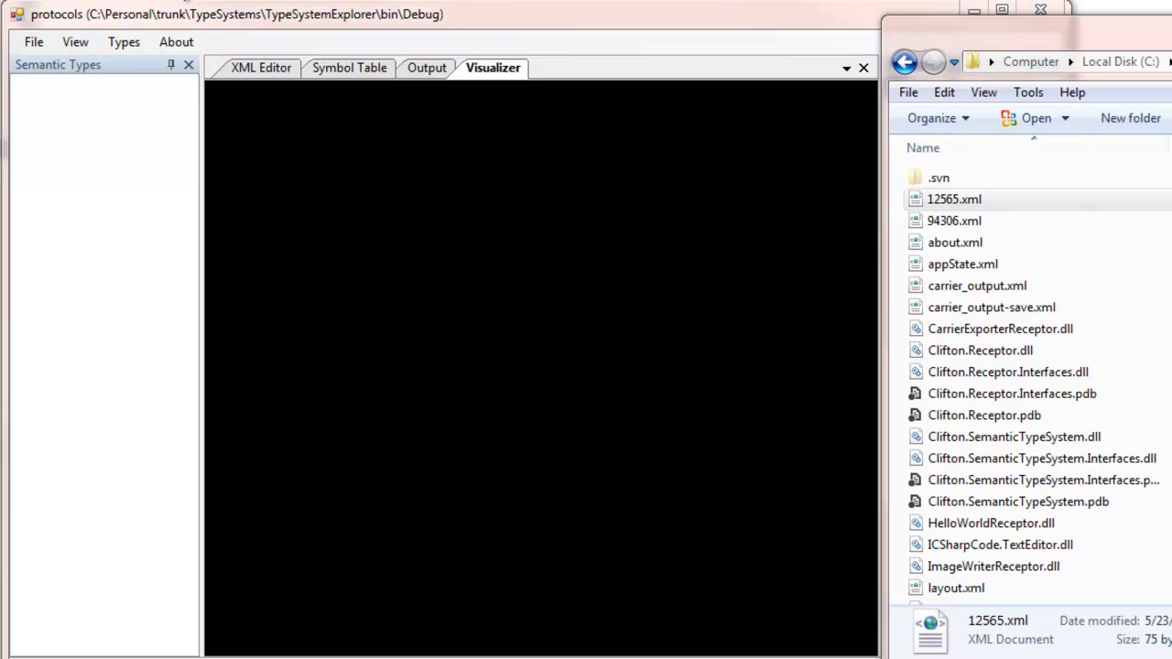
Reload the recent protocols.xml file to list its semantic types, Noun through WeatherInfo
{"action": "left_click", "coordinate": [37, 44]}
{"action": "left_click", "coordinate": [37, 46]}
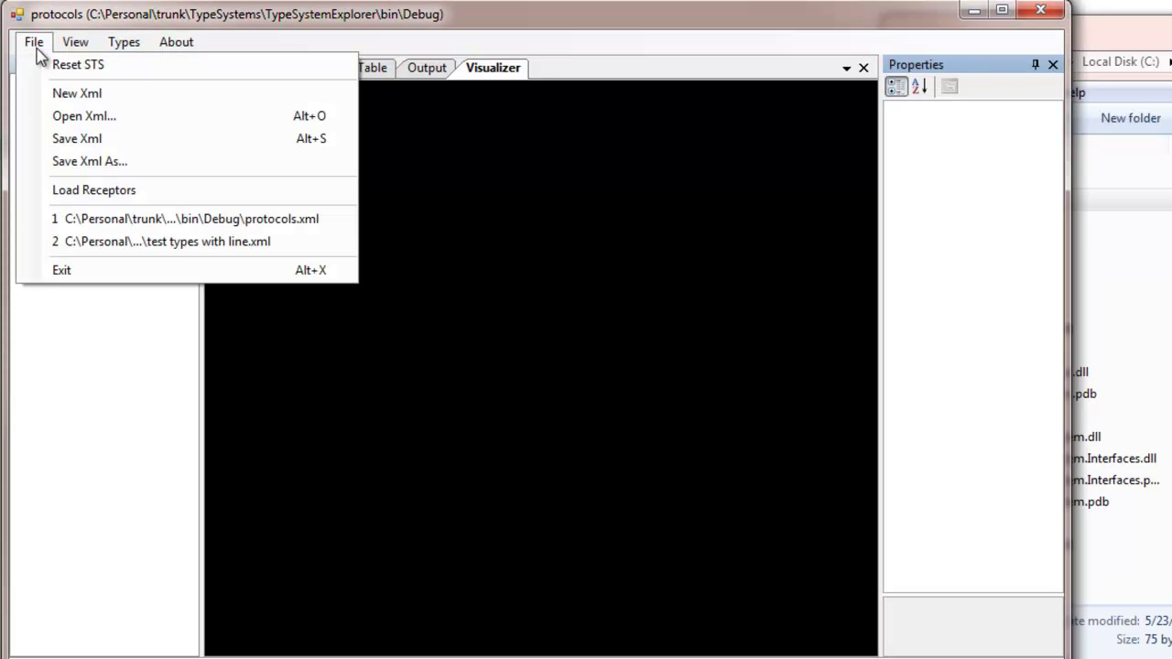
{"action": "left_click", "coordinate": [142, 218]}
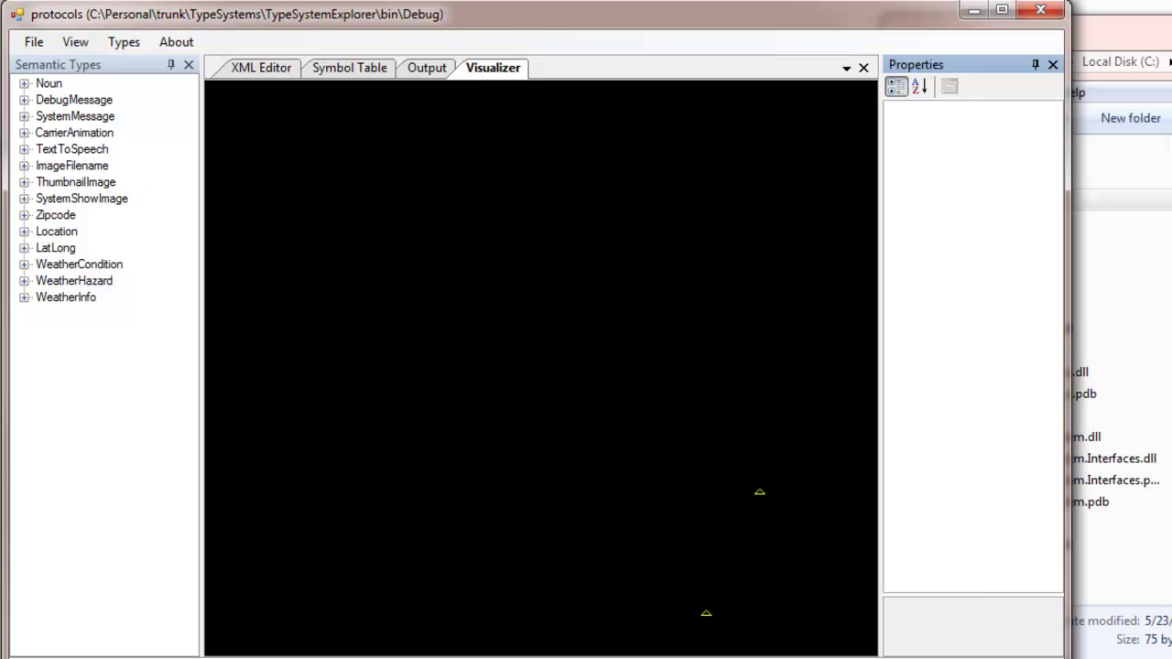
Drop TextToSpeechReceptor.dll onto the Visualizer and move the Text To Speech node lower right
{"action": "left_click", "coordinate": [1118, 199]}
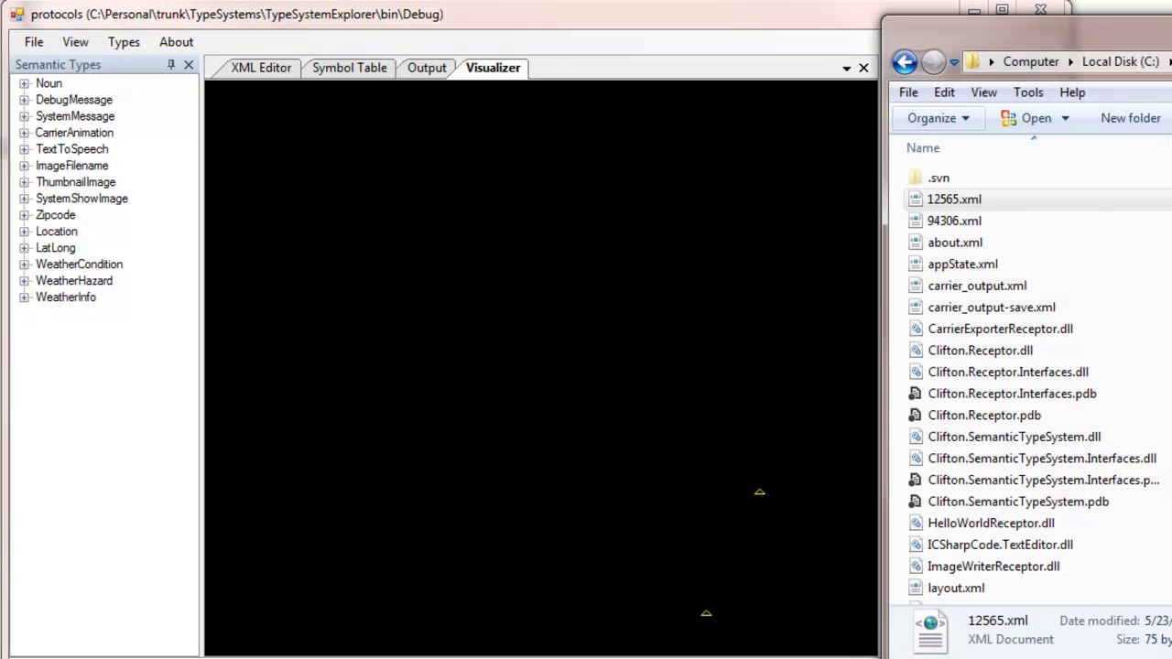
{"action": "left_click", "coordinate": [1109, 332]}
{"action": "scroll", "coordinate": [1110, 334], "scroll_direction": "down", "scroll_amount": 10}
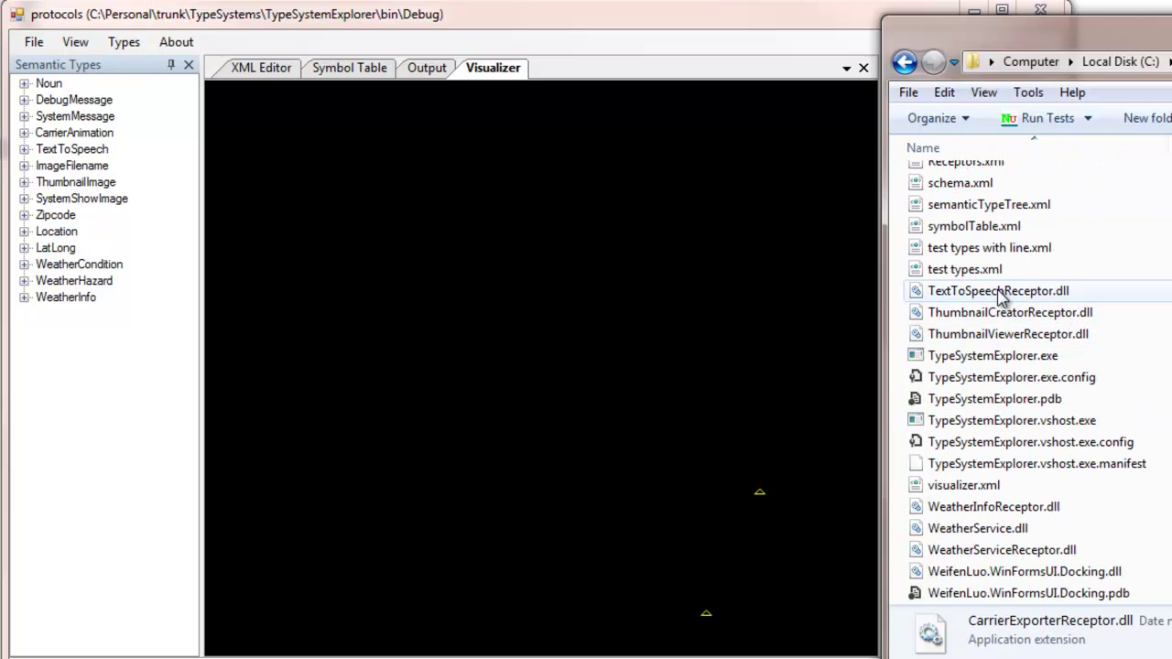
{"action": "mouse_move", "coordinate": [999, 291]}
{"action": "left_mouse_down"}
{"action": "mouse_move", "coordinate": [654, 285]}
{"action": "mouse_move", "coordinate": [736, 500]}
{"action": "mouse_move", "coordinate": [706, 581]}
{"action": "mouse_move", "coordinate": [744, 540]}
{"action": "mouse_move", "coordinate": [698, 620]}
{"action": "mouse_move", "coordinate": [736, 614]}
{"action": "mouse_move", "coordinate": [559, 207]}
{"action": "mouse_move", "coordinate": [628, 247]}
{"action": "mouse_move", "coordinate": [622, 231]}
{"action": "left_mouse_up"}
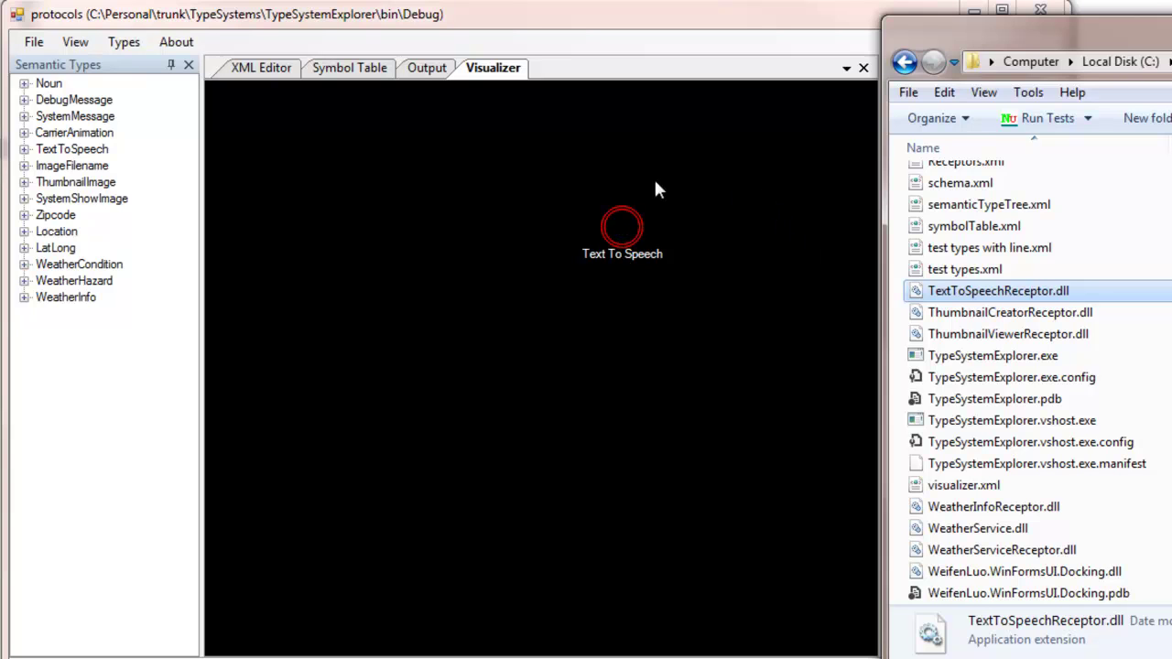
{"action": "left_click", "coordinate": [625, 231]}
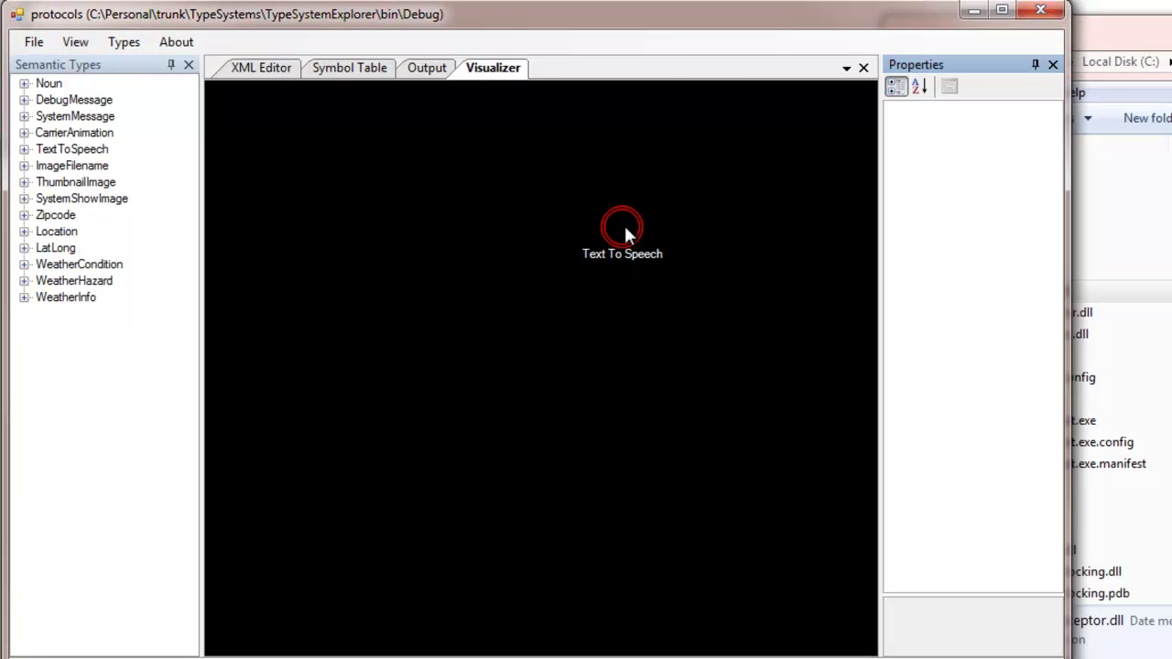
{"action": "left_click_drag", "start_coordinate": [626, 230], "coordinate": [716, 488]}
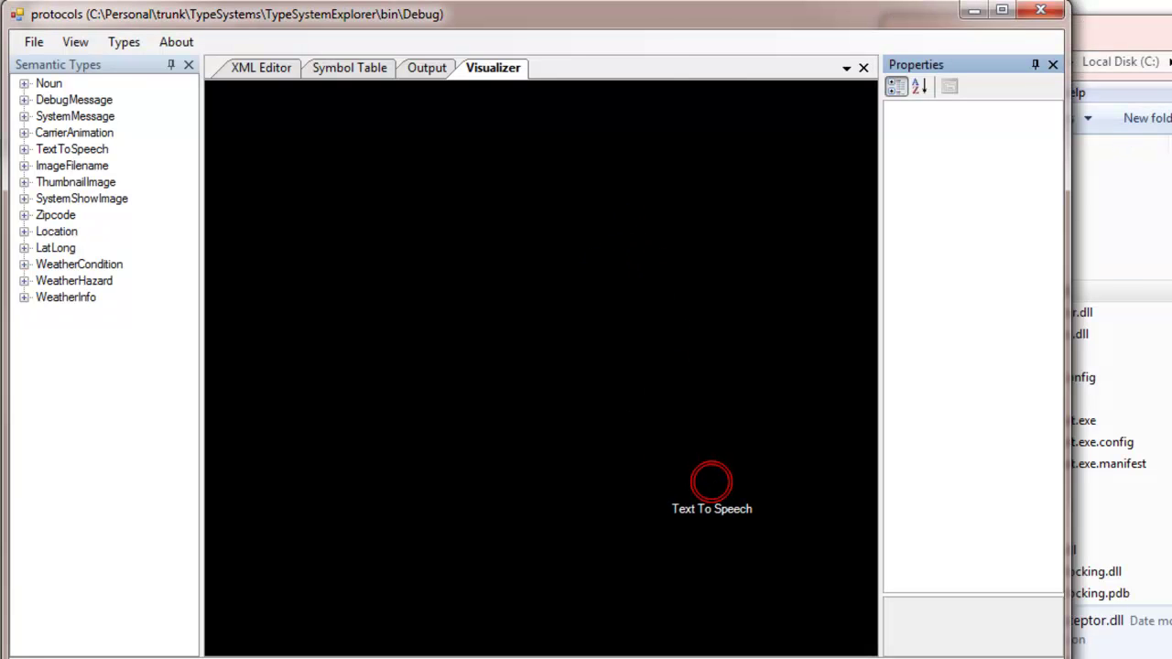
{"action": "key", "text": "alt+Tab"}
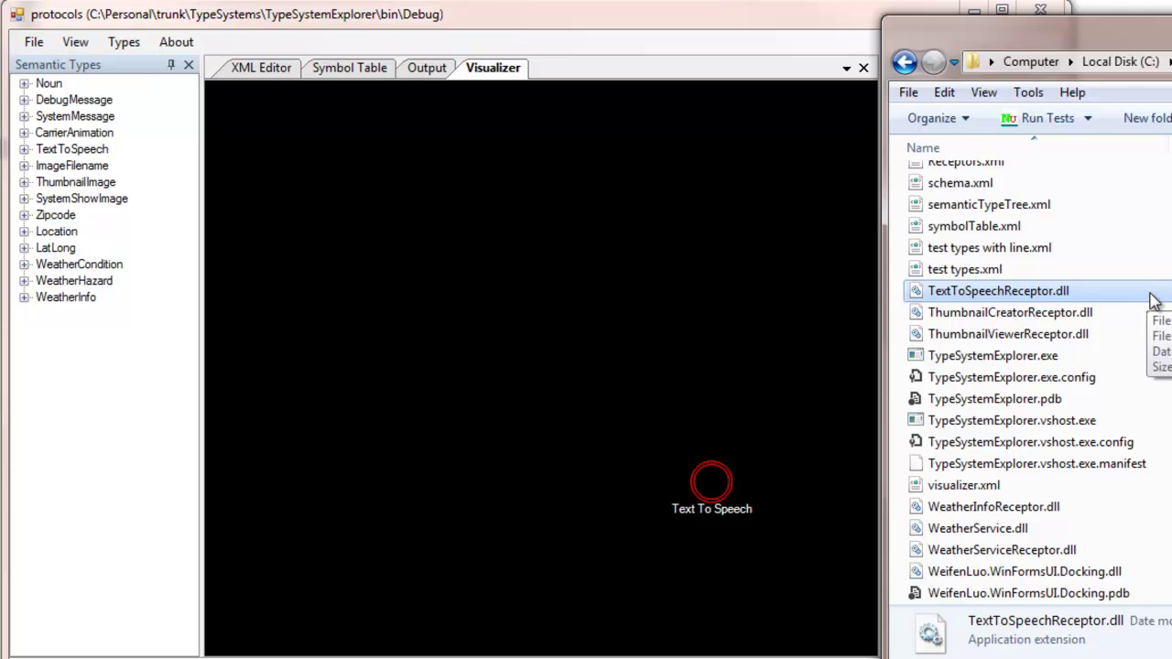
Add LoggingReceptor.dll and HelloWorldReceptor.dll to the canvas, placing Logger at mid-left
{"action": "scroll", "coordinate": [1153, 302], "scroll_direction": "up", "scroll_amount": 5}
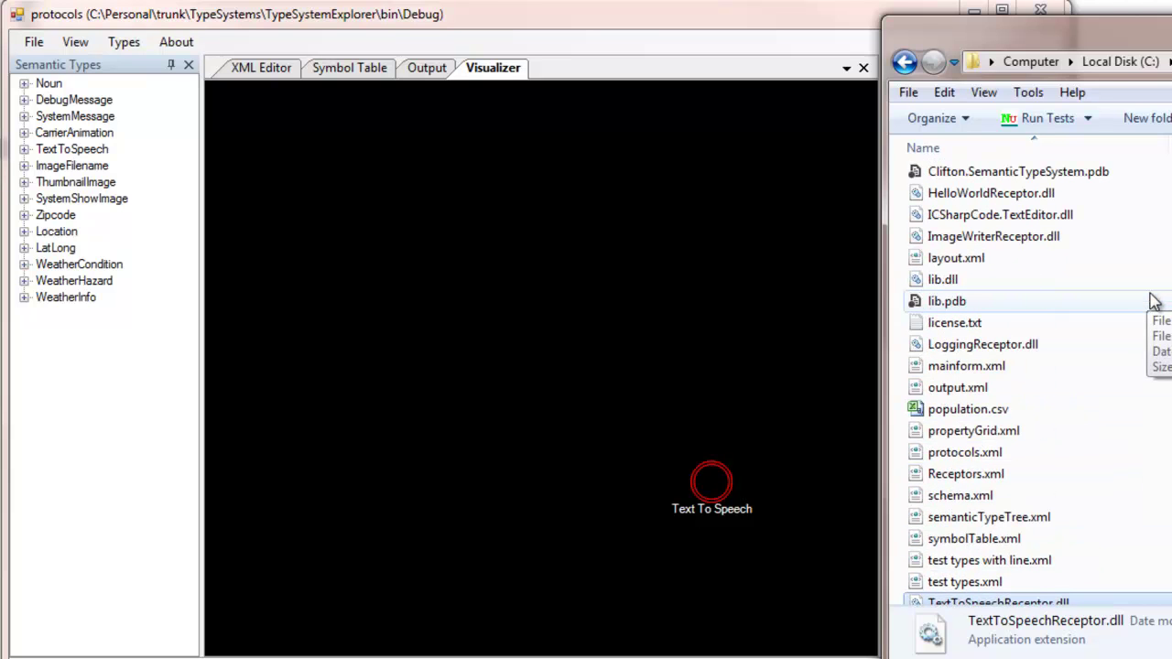
{"action": "left_click_drag", "start_coordinate": [1007, 348], "coordinate": [733, 262]}
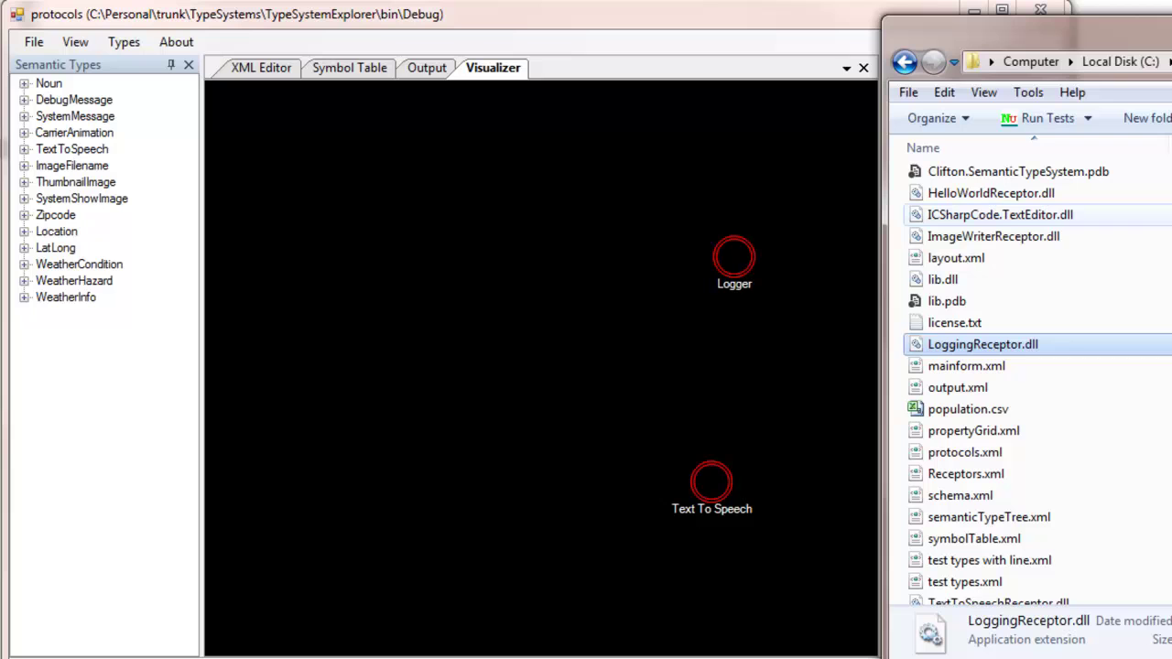
{"action": "left_click", "coordinate": [1013, 203]}
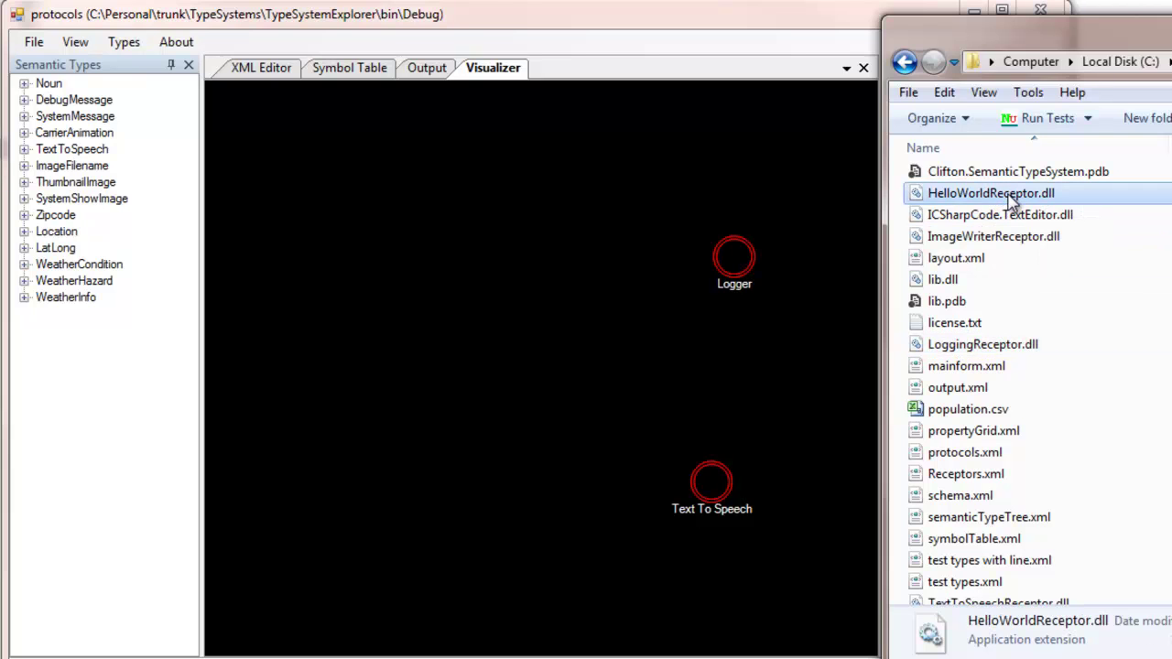
{"action": "left_click_drag", "start_coordinate": [1013, 203], "coordinate": [539, 249]}
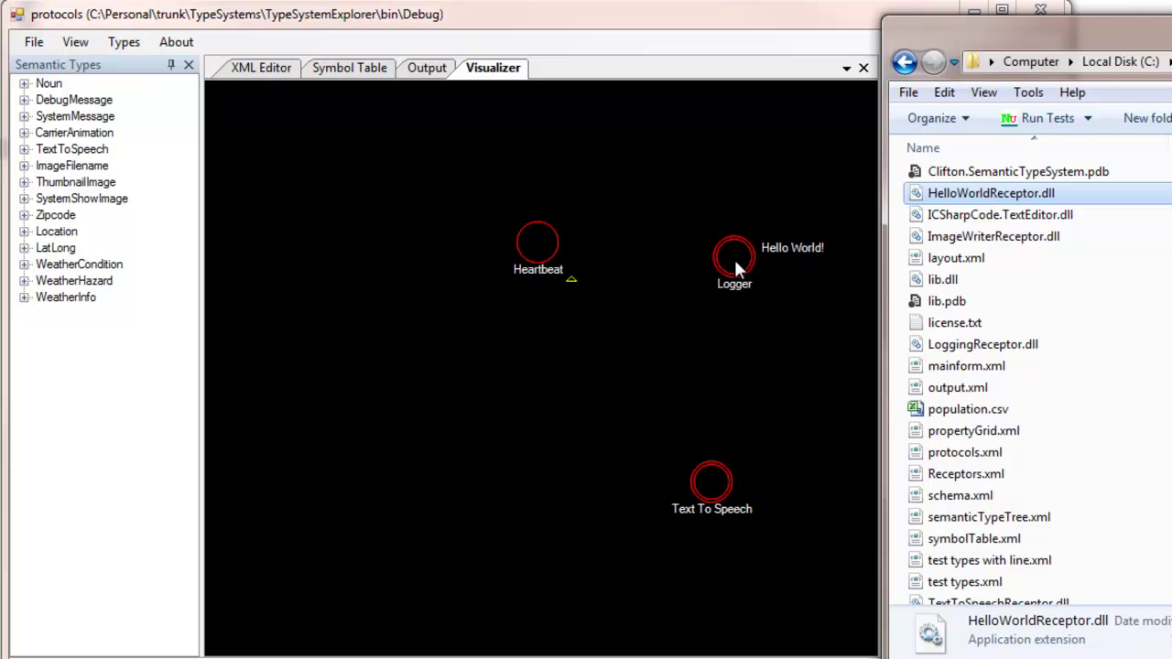
{"action": "left_click_drag", "start_coordinate": [734, 258], "coordinate": [452, 344]}
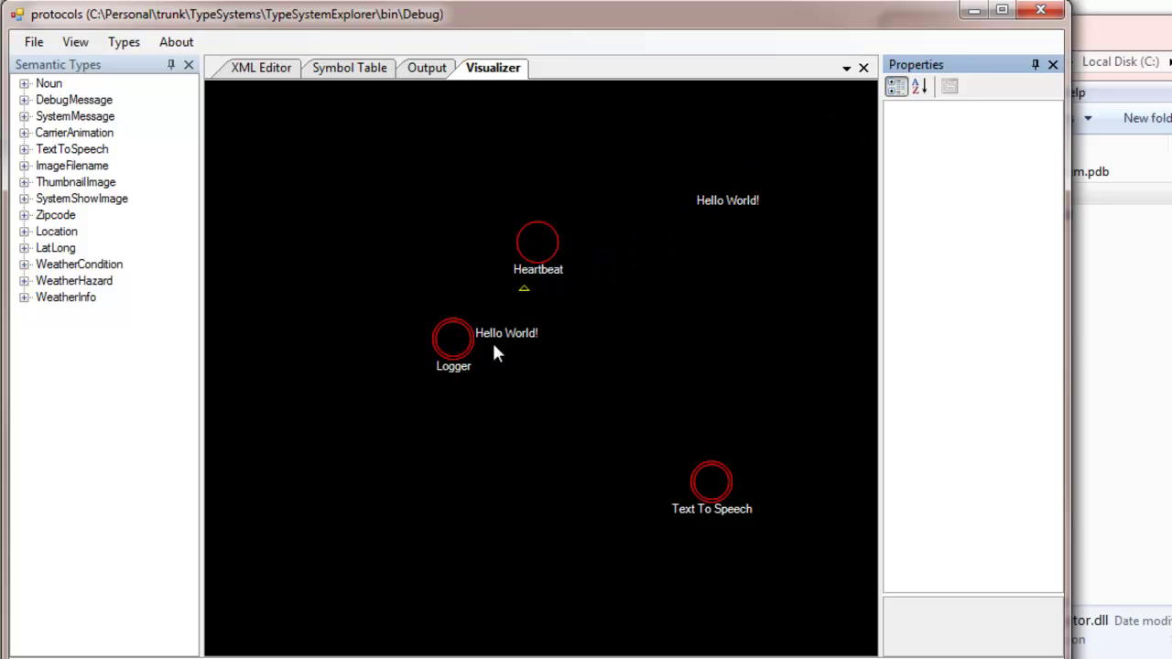
Drag the Logger node off the canvas edge to remove it
{"action": "left_click_drag", "start_coordinate": [454, 341], "coordinate": [942, 282]}
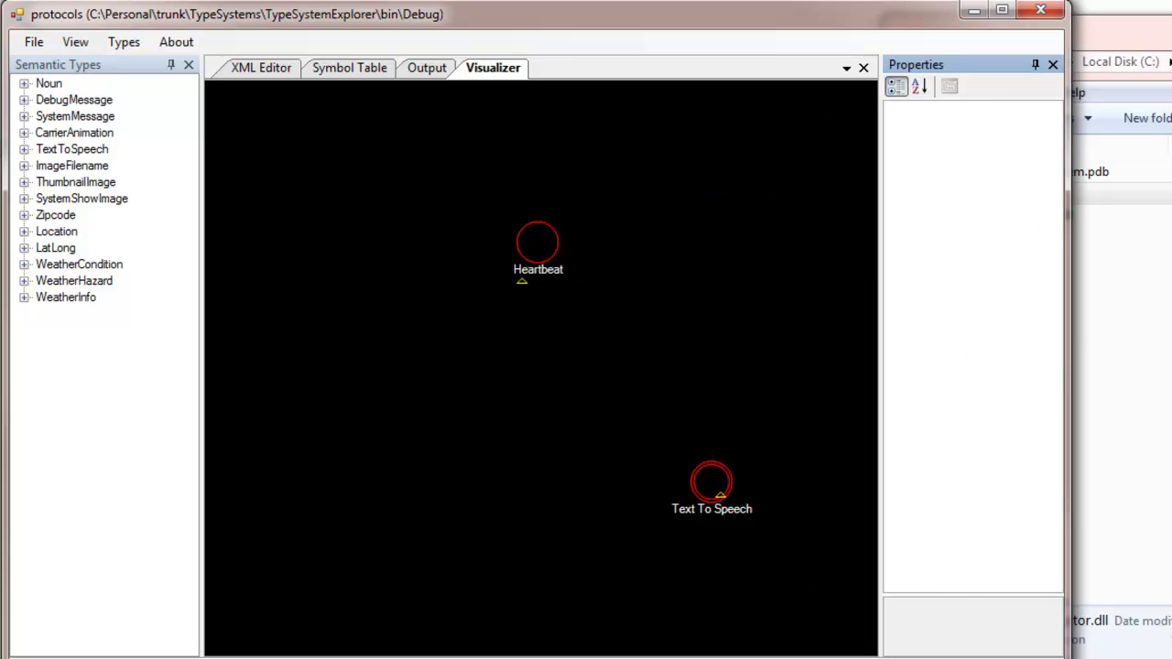
{"action": "key", "text": "alt+Tab"}
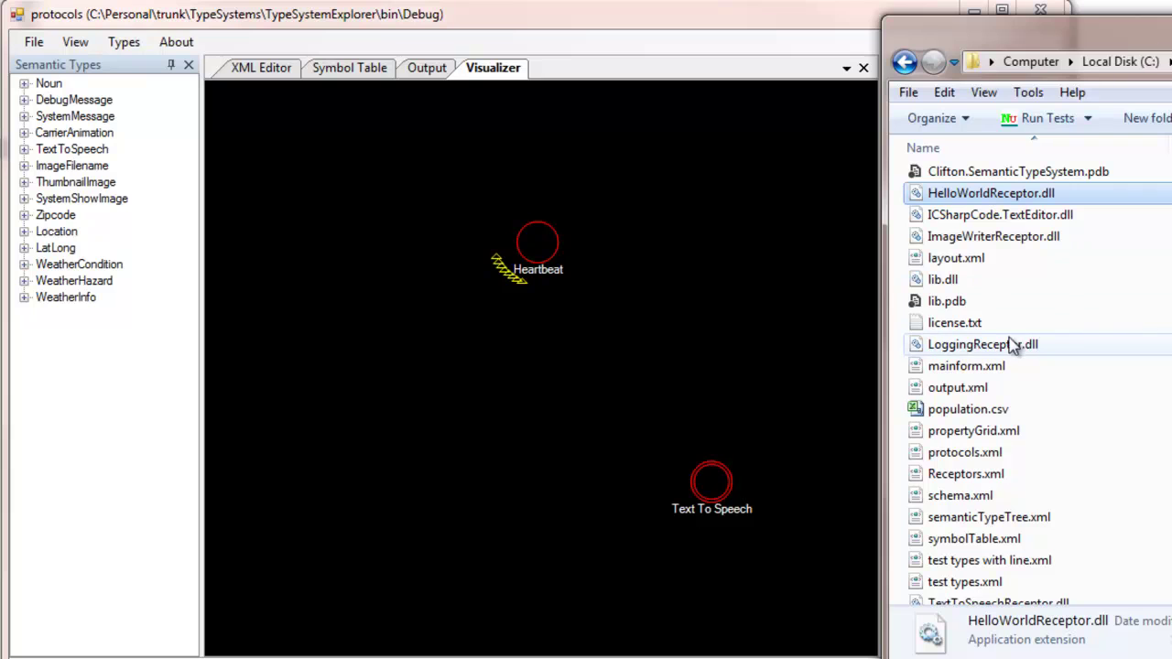
Re-add LoggingReceptor.dll, then drag both the Logger and Heartbeat nodes off the canvas
{"action": "left_click_drag", "start_coordinate": [1011, 350], "coordinate": [485, 417]}
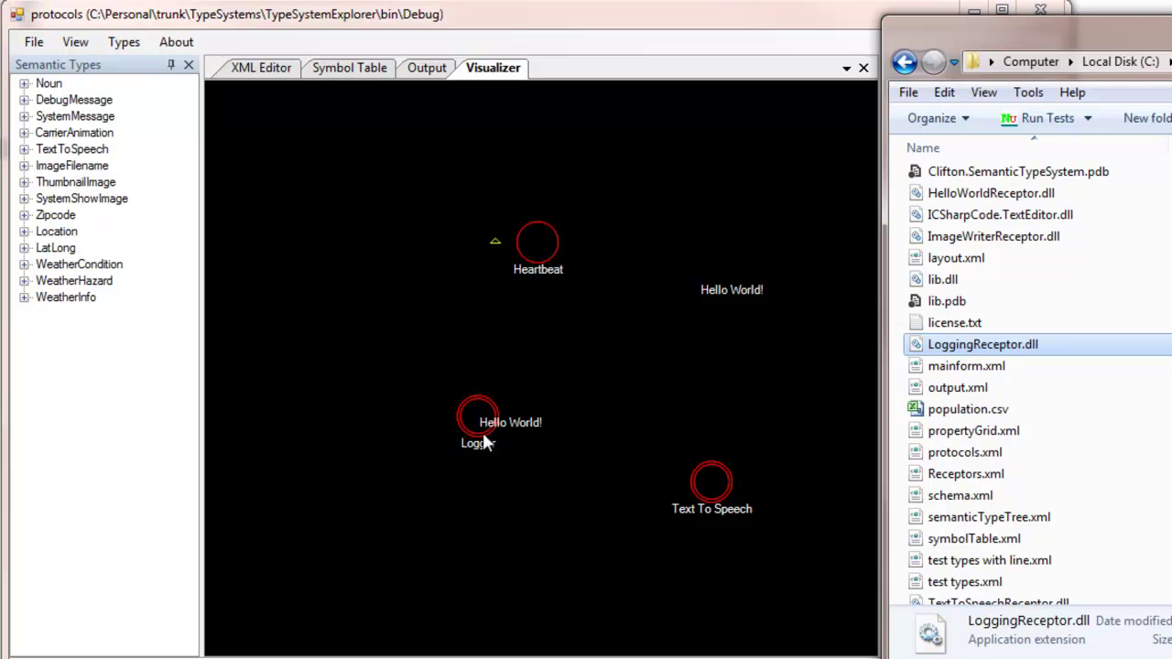
{"action": "mouse_move", "coordinate": [478, 421]}
{"action": "left_mouse_down"}
{"action": "mouse_move", "coordinate": [207, 549]}
{"action": "mouse_move", "coordinate": [971, 458]}
{"action": "left_mouse_up"}
{"action": "mouse_move", "coordinate": [537, 241]}
{"action": "left_mouse_down"}
{"action": "mouse_move", "coordinate": [668, 306]}
{"action": "mouse_move", "coordinate": [926, 384]}
{"action": "left_mouse_up"}
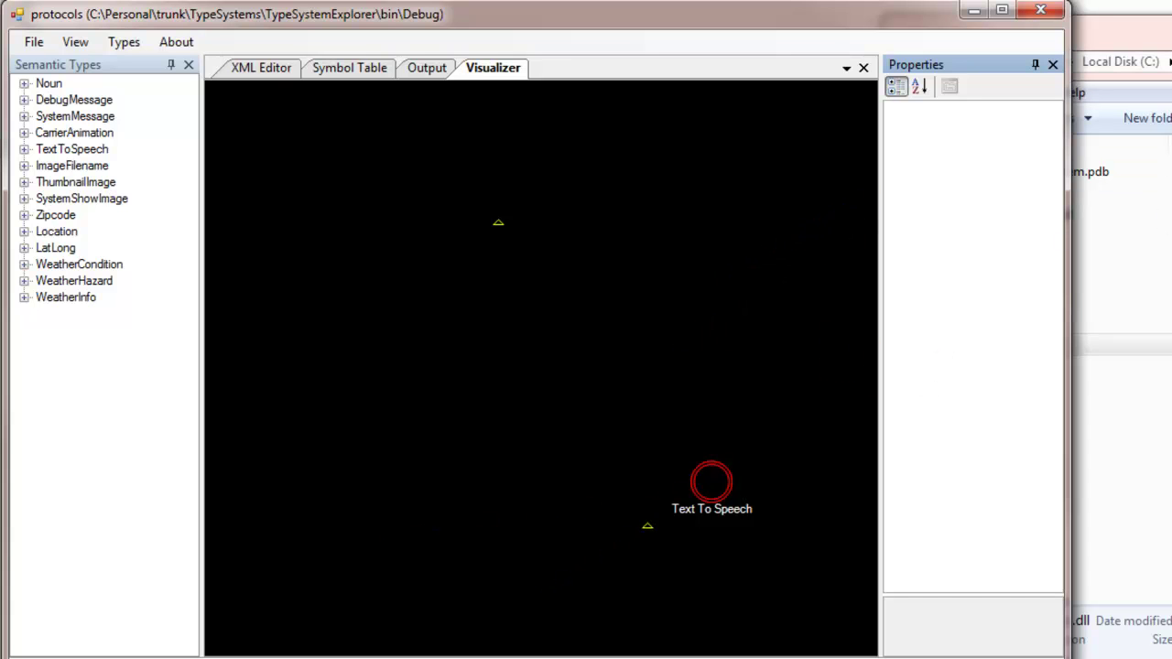
{"action": "left_click", "coordinate": [1117, 27]}
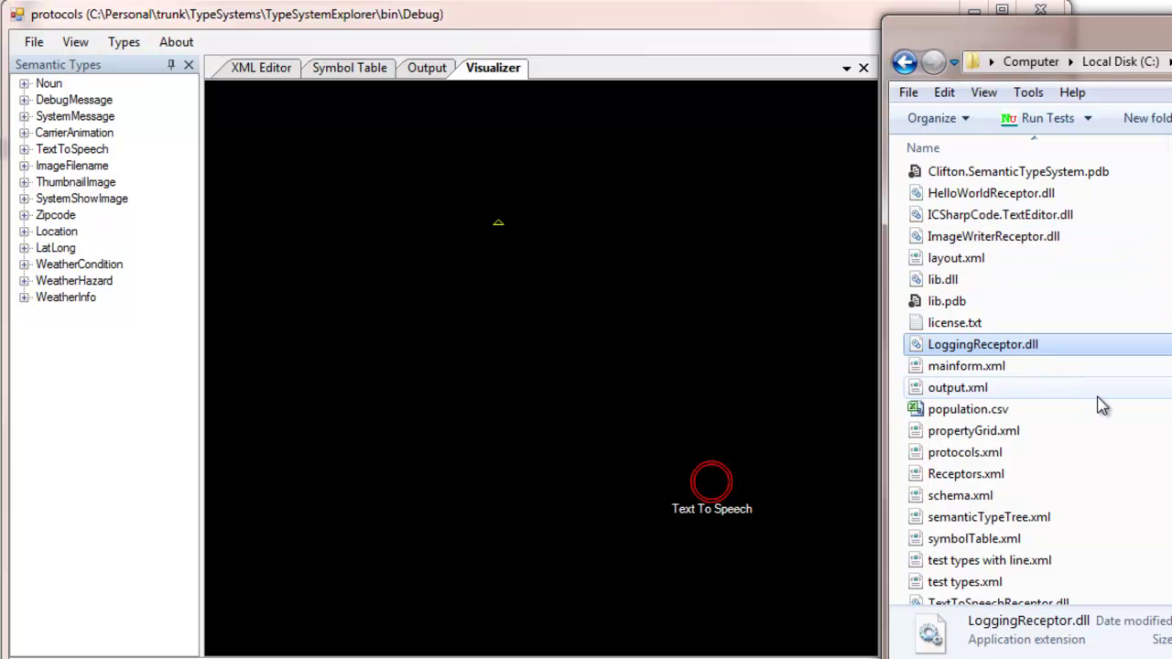
Drop WeatherServiceReceptor.dll and ZipCodeReceptor.dll onto the left side of the Visualizer canvas
{"action": "scroll", "coordinate": [1102, 405], "scroll_direction": "down", "scroll_amount": 4}
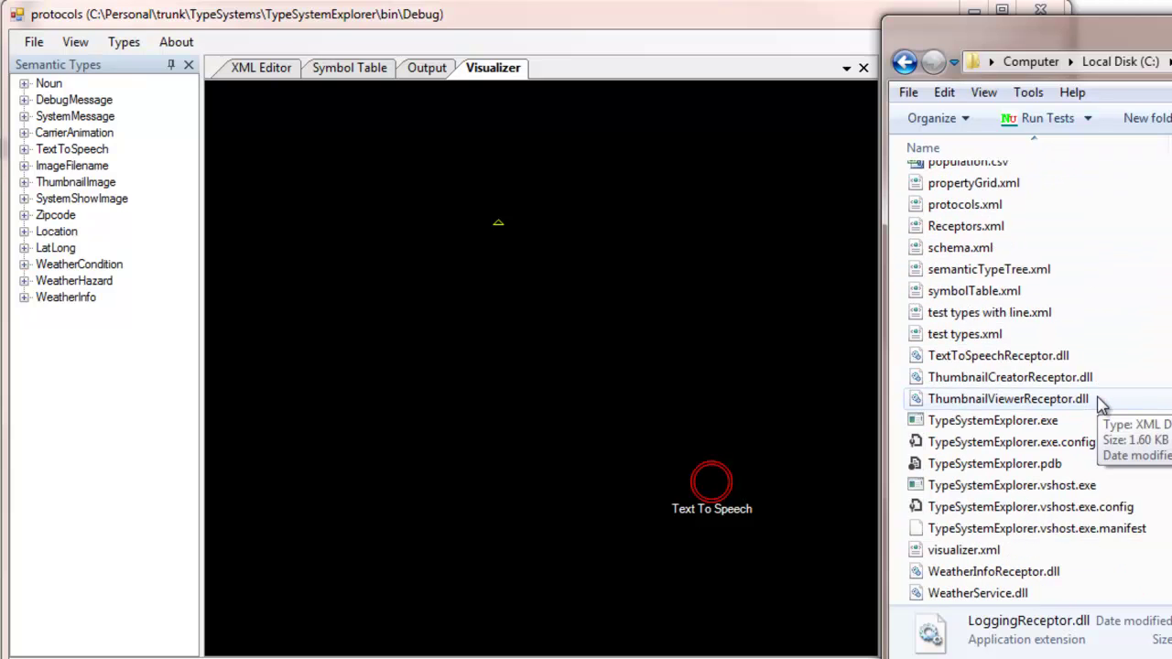
{"action": "scroll", "coordinate": [1102, 406], "scroll_direction": "down", "scroll_amount": 2}
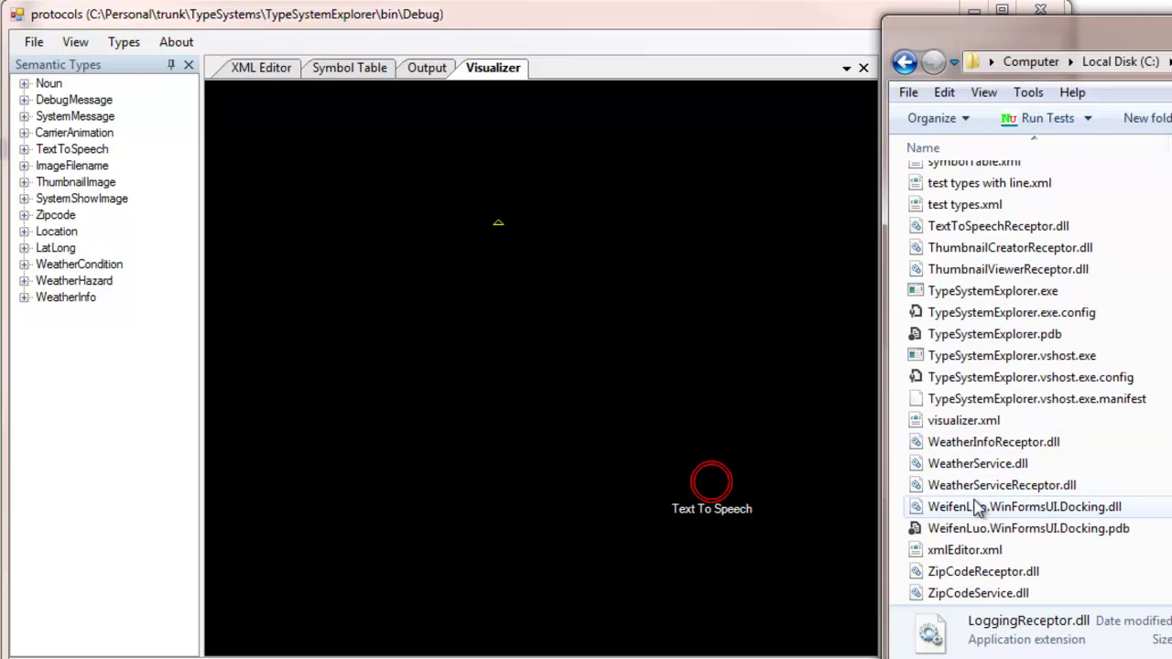
{"action": "left_click", "coordinate": [1006, 488]}
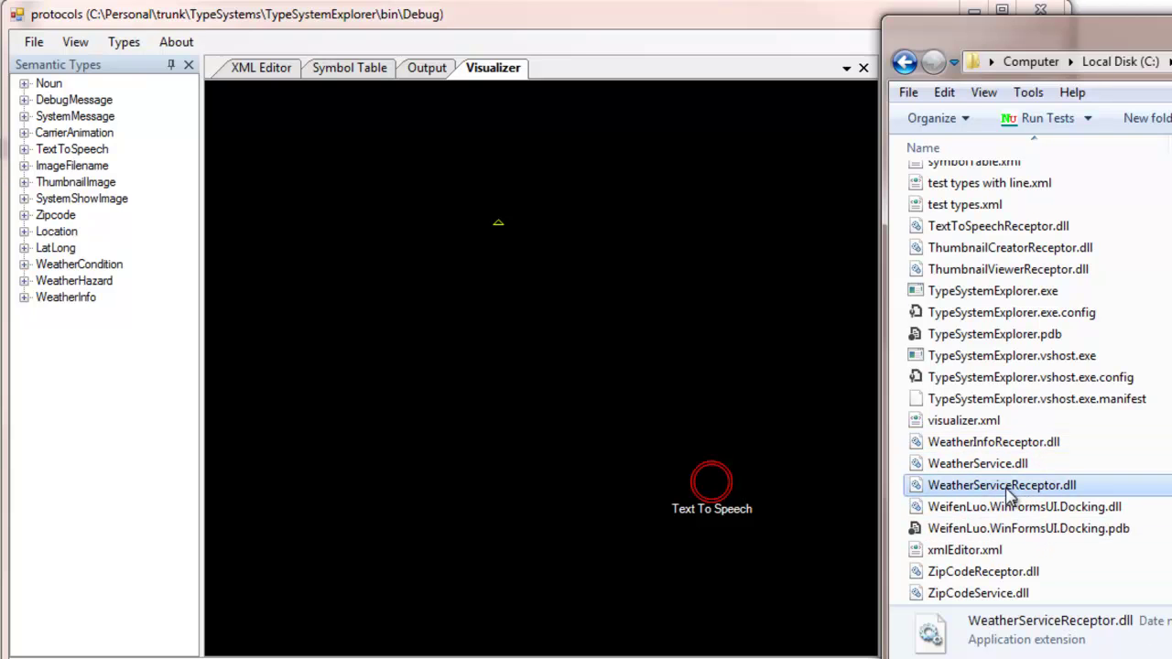
{"action": "mouse_move", "coordinate": [1010, 494]}
{"action": "left_mouse_down"}
{"action": "mouse_move", "coordinate": [699, 362]}
{"action": "mouse_move", "coordinate": [413, 321]}
{"action": "left_mouse_up"}
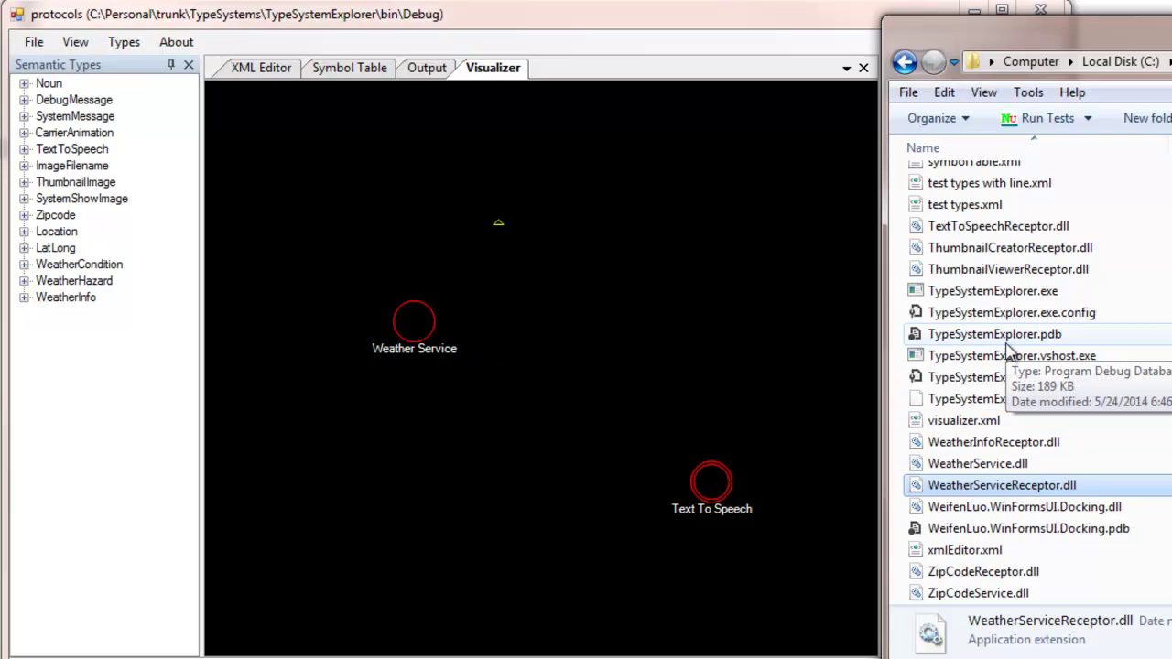
{"action": "left_click", "coordinate": [985, 572]}
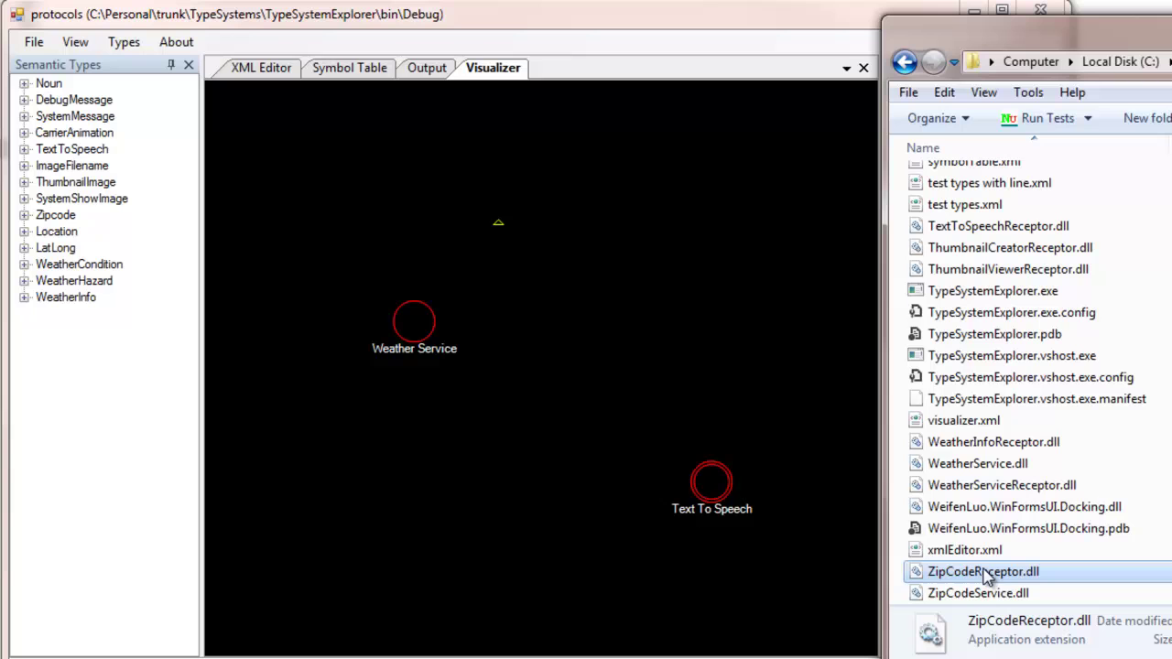
{"action": "mouse_move", "coordinate": [987, 576]}
{"action": "left_mouse_down"}
{"action": "mouse_move", "coordinate": [419, 470]}
{"action": "mouse_move", "coordinate": [412, 458]}
{"action": "left_mouse_up"}
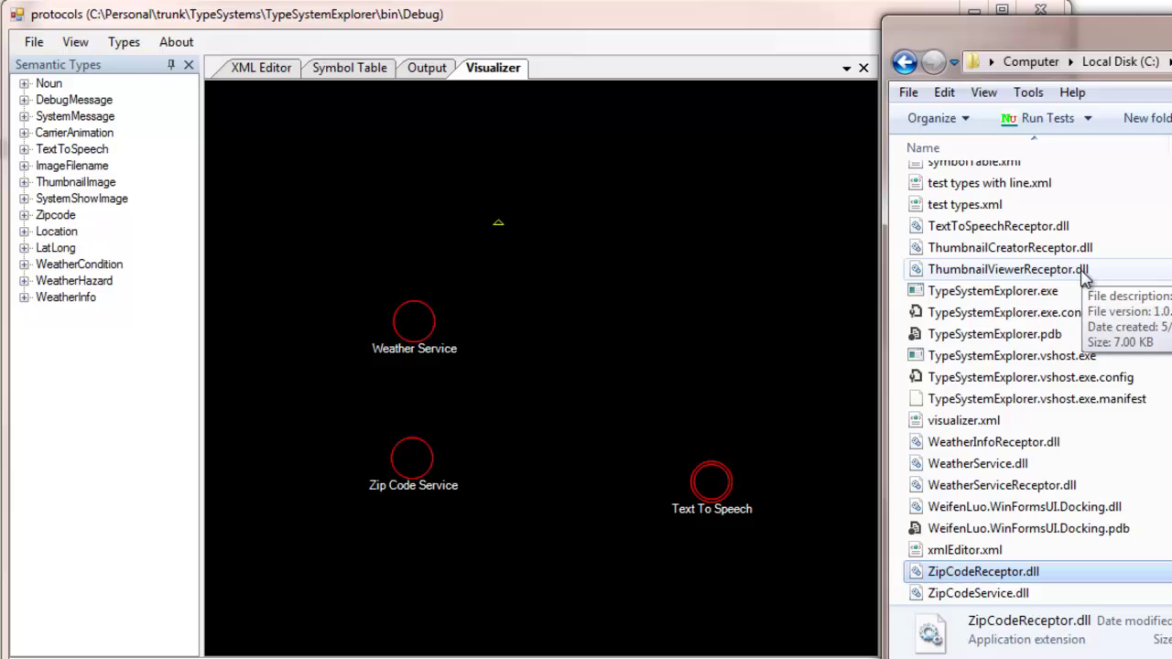
{"action": "scroll", "coordinate": [1084, 280], "scroll_direction": "up", "scroll_amount": 9}
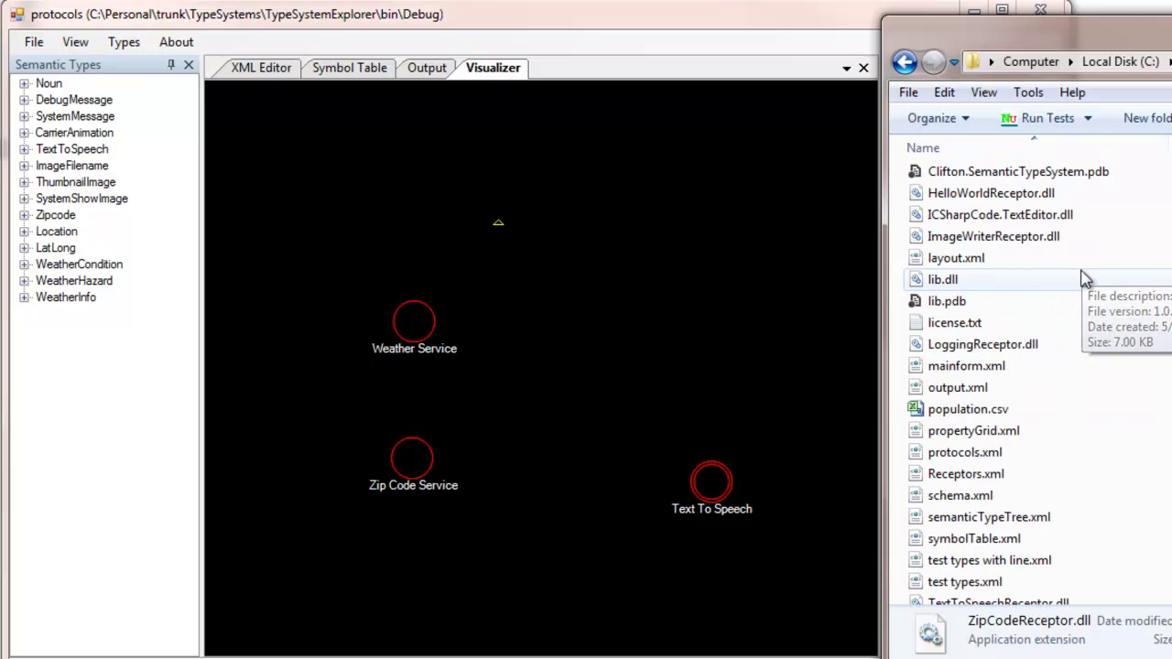
{"action": "scroll", "coordinate": [1083, 280], "scroll_direction": "up", "scroll_amount": 2}
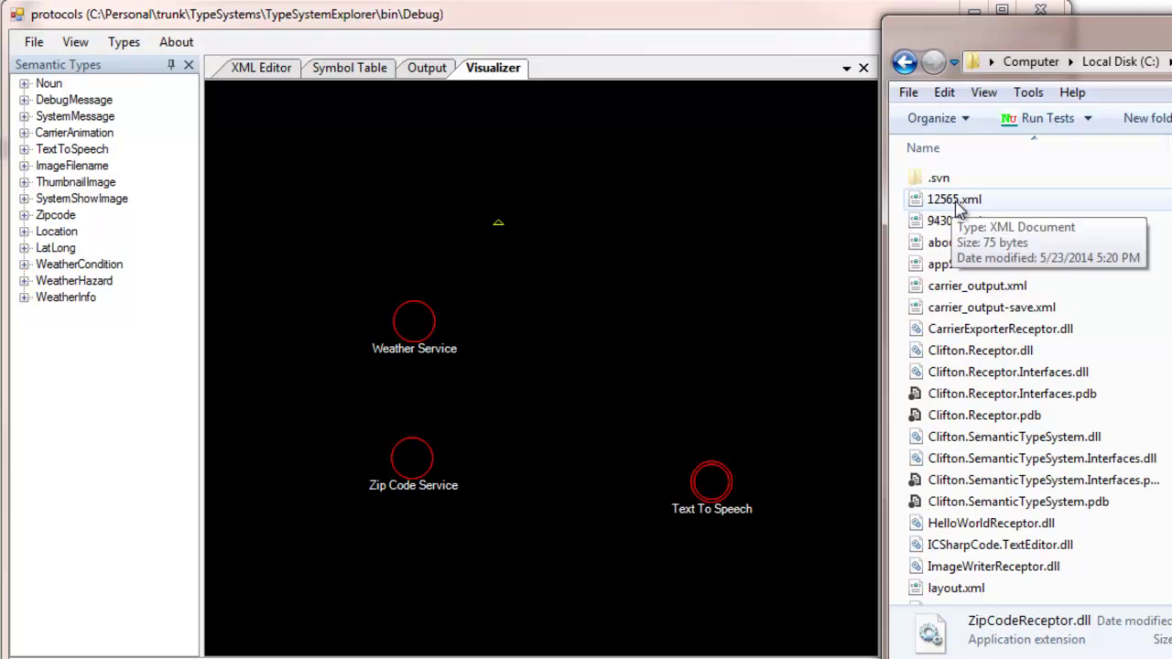
Drop 12565.xml onto the Visualizer so carriers flow to the Weather Service and Zip Code receptors
{"action": "mouse_move", "coordinate": [955, 205]}
{"action": "left_mouse_down"}
{"action": "mouse_move", "coordinate": [568, 339]}
{"action": "mouse_move", "coordinate": [562, 355]}
{"action": "left_mouse_up"}
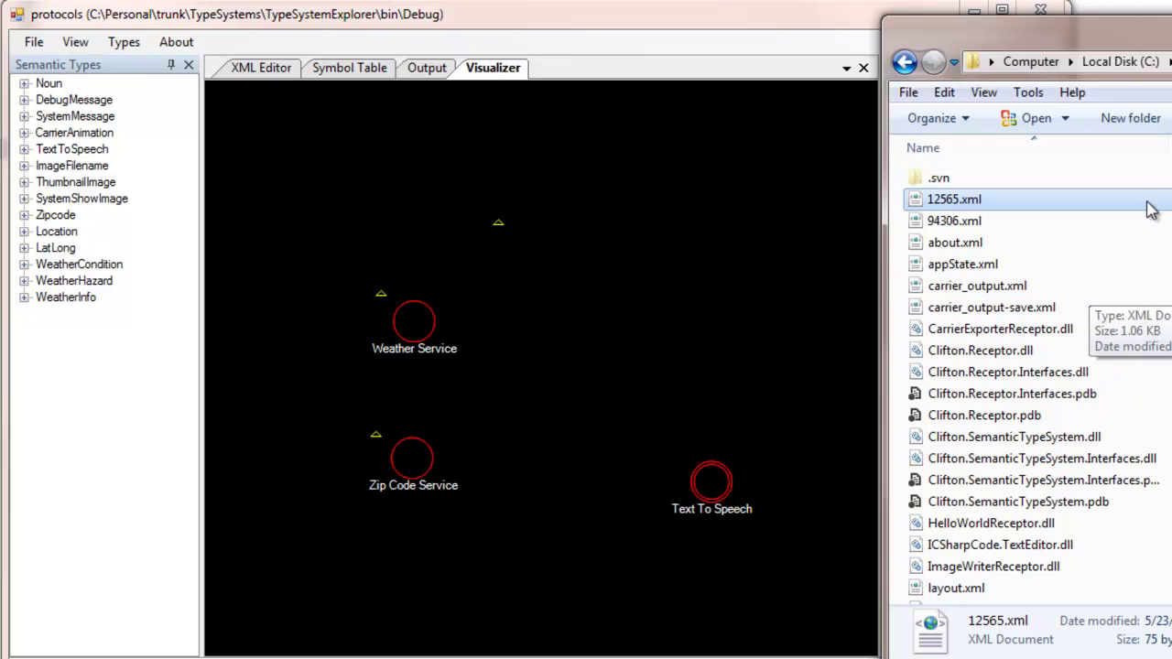
Add WeatherInfoReceptor.dll to the Visualizer as a fourth receptor
{"action": "left_click", "coordinate": [1058, 373]}
{"action": "scroll", "coordinate": [1058, 373], "scroll_direction": "down", "scroll_amount": 10}
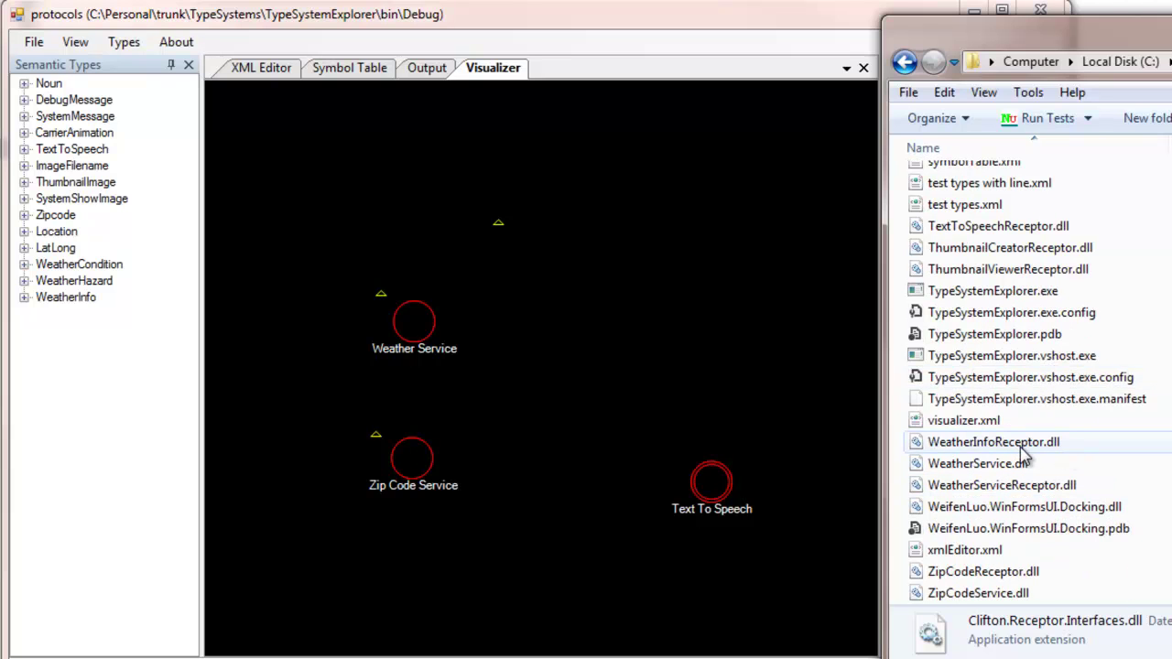
{"action": "mouse_move", "coordinate": [1026, 443]}
{"action": "left_mouse_down"}
{"action": "mouse_move", "coordinate": [638, 314]}
{"action": "mouse_move", "coordinate": [648, 291]}
{"action": "left_mouse_up"}
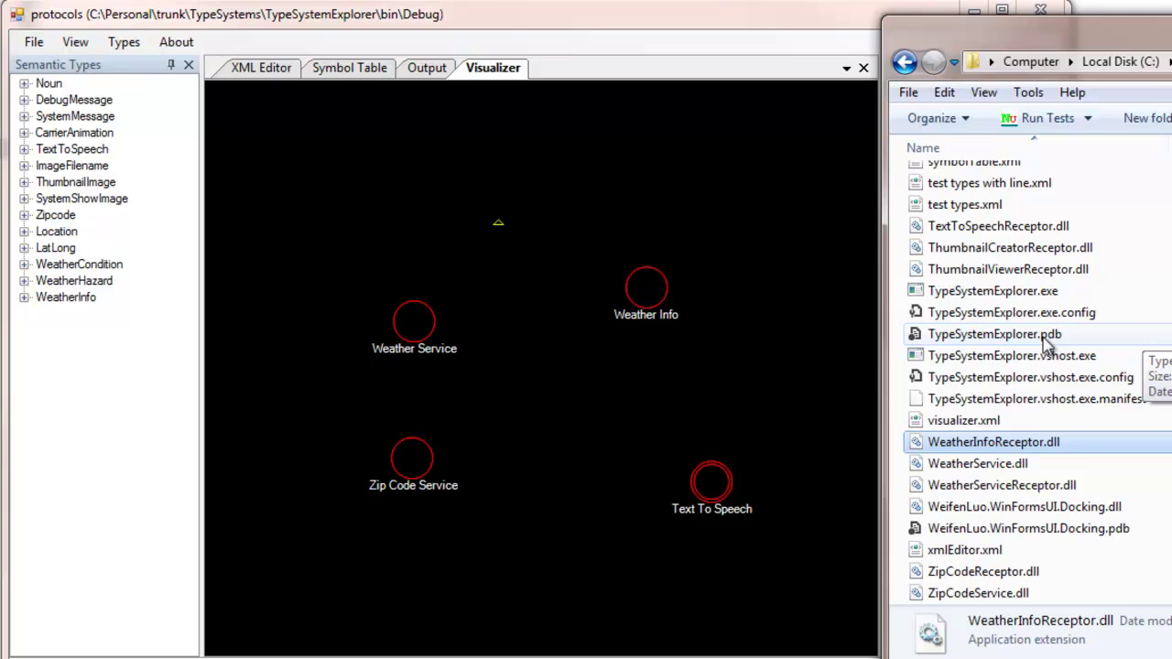
{"action": "left_click", "coordinate": [1045, 343]}
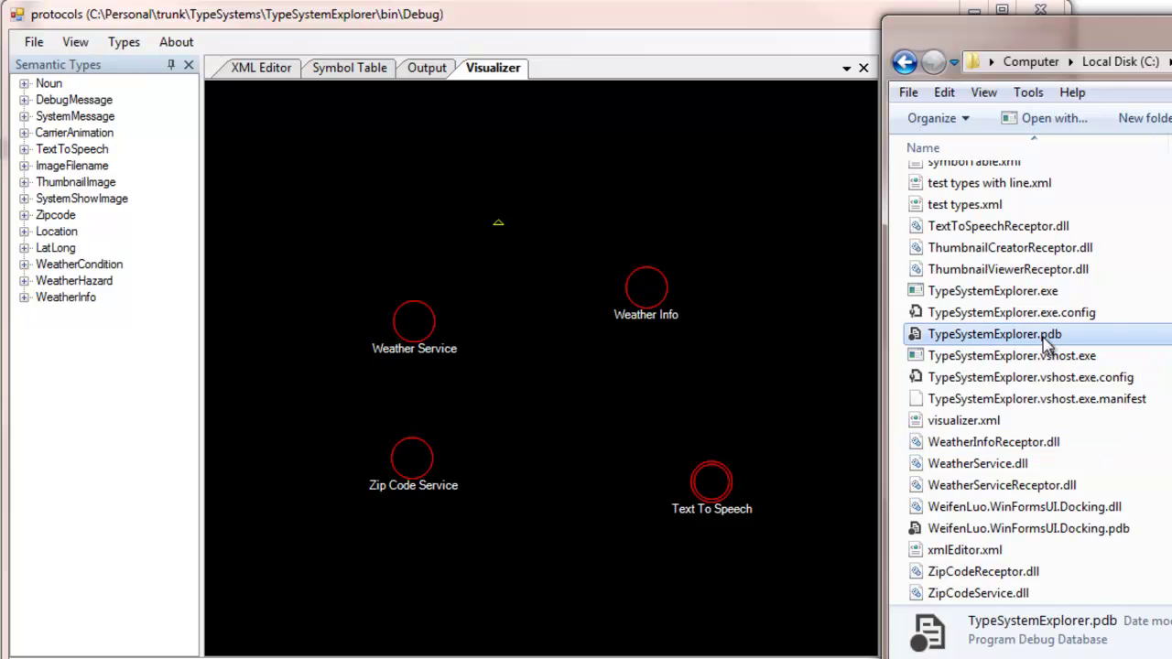
{"action": "scroll", "coordinate": [1044, 339], "scroll_direction": "up", "scroll_amount": 12}
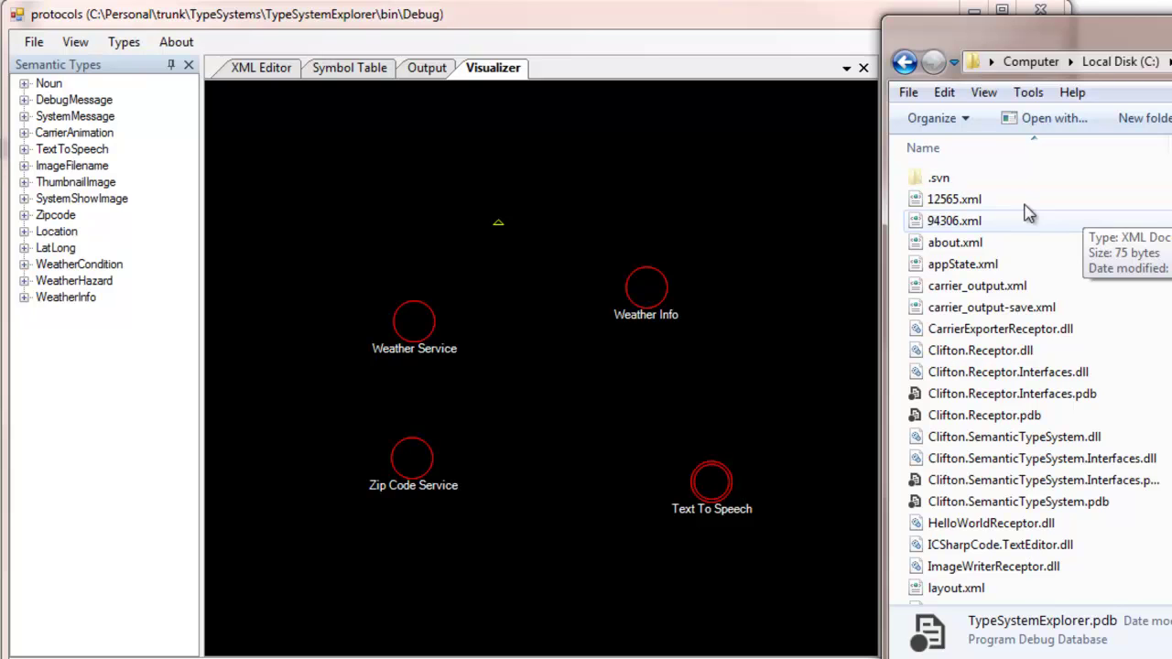
Send 94306.xml to the Visualizer receptors, leaving only Text To Speech on the canvas
{"action": "left_click", "coordinate": [953, 227]}
{"action": "mouse_move", "coordinate": [952, 227]}
{"action": "left_mouse_down"}
{"action": "mouse_move", "coordinate": [575, 429]}
{"action": "mouse_move", "coordinate": [604, 439]}
{"action": "mouse_move", "coordinate": [619, 423]}
{"action": "mouse_move", "coordinate": [583, 444]}
{"action": "mouse_move", "coordinate": [593, 437]}
{"action": "left_mouse_up"}
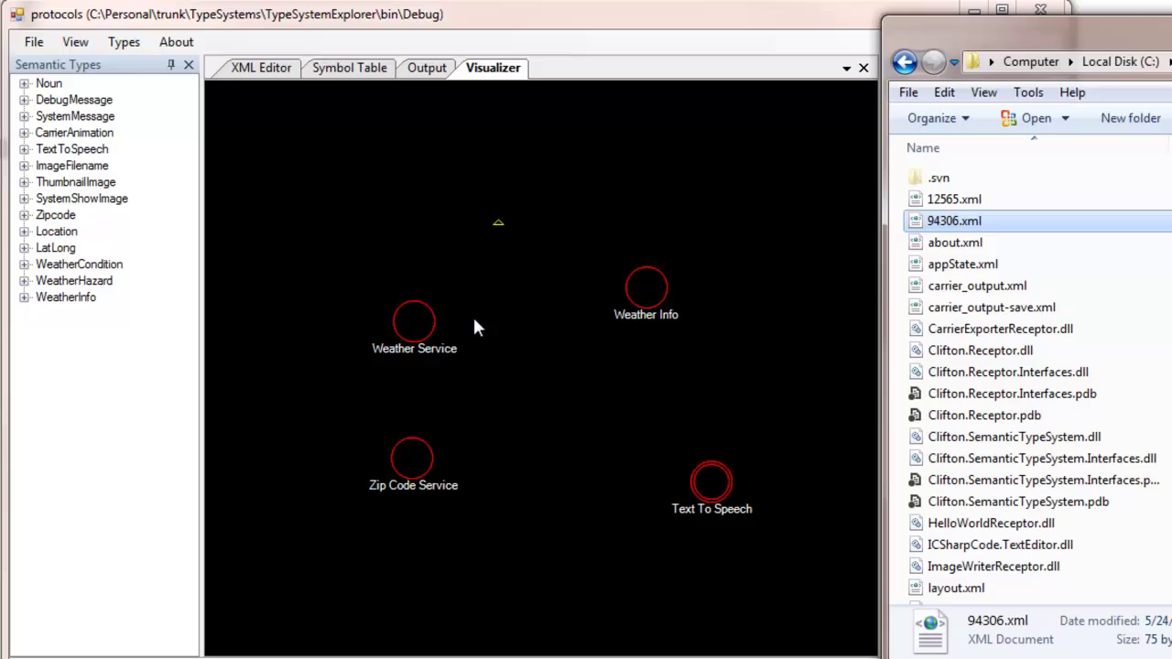
{"action": "left_click", "coordinate": [426, 325]}
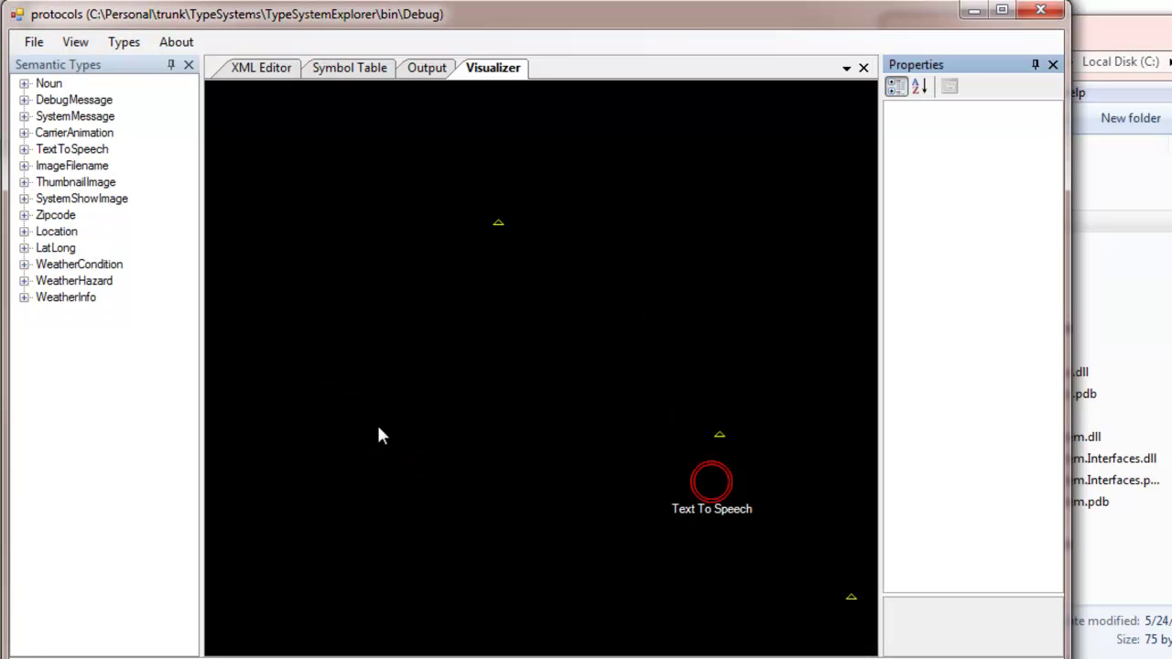
Select both ThumbnailCreatorReceptor.dll and ThumbnailViewerReceptor.dll in the file window
{"action": "left_click", "coordinate": [1122, 275]}
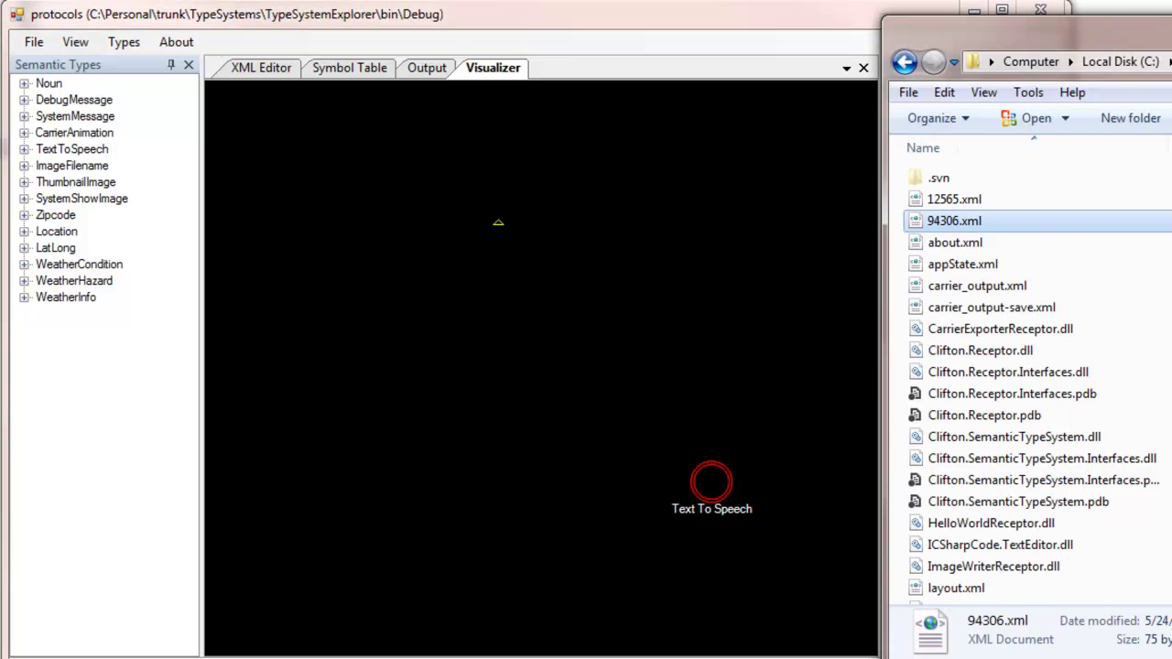
{"action": "scroll", "coordinate": [1103, 339], "scroll_direction": "down", "scroll_amount": 4}
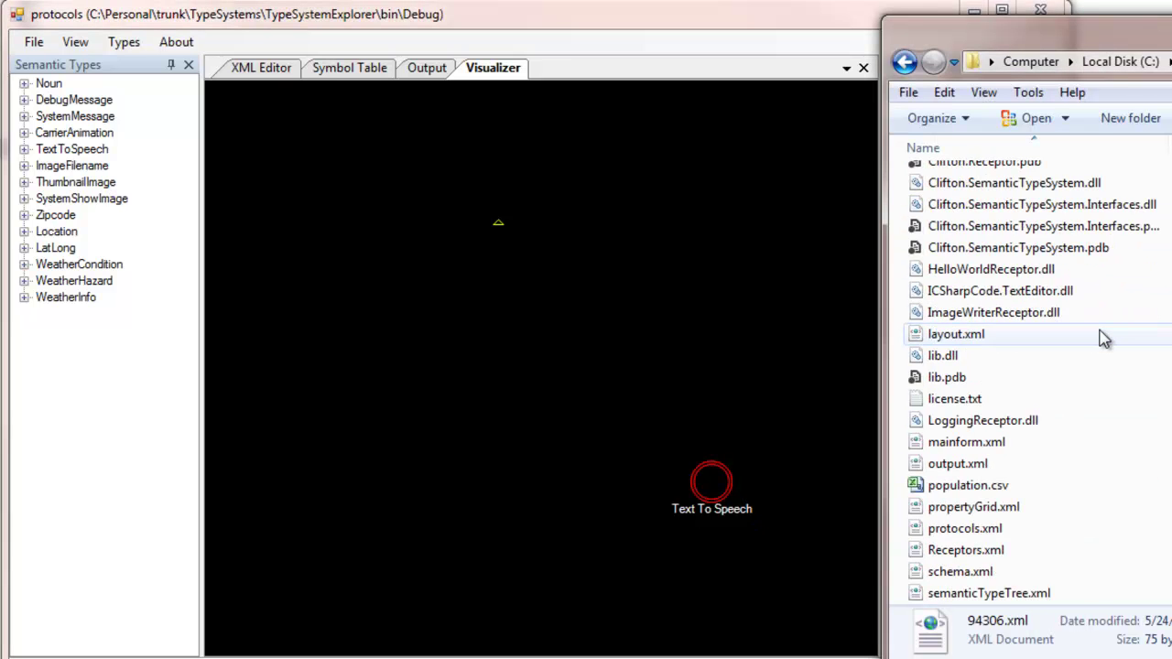
{"action": "scroll", "coordinate": [1104, 339], "scroll_direction": "down", "scroll_amount": 6}
{"action": "scroll", "coordinate": [1103, 338], "scroll_direction": "down", "scroll_amount": 1}
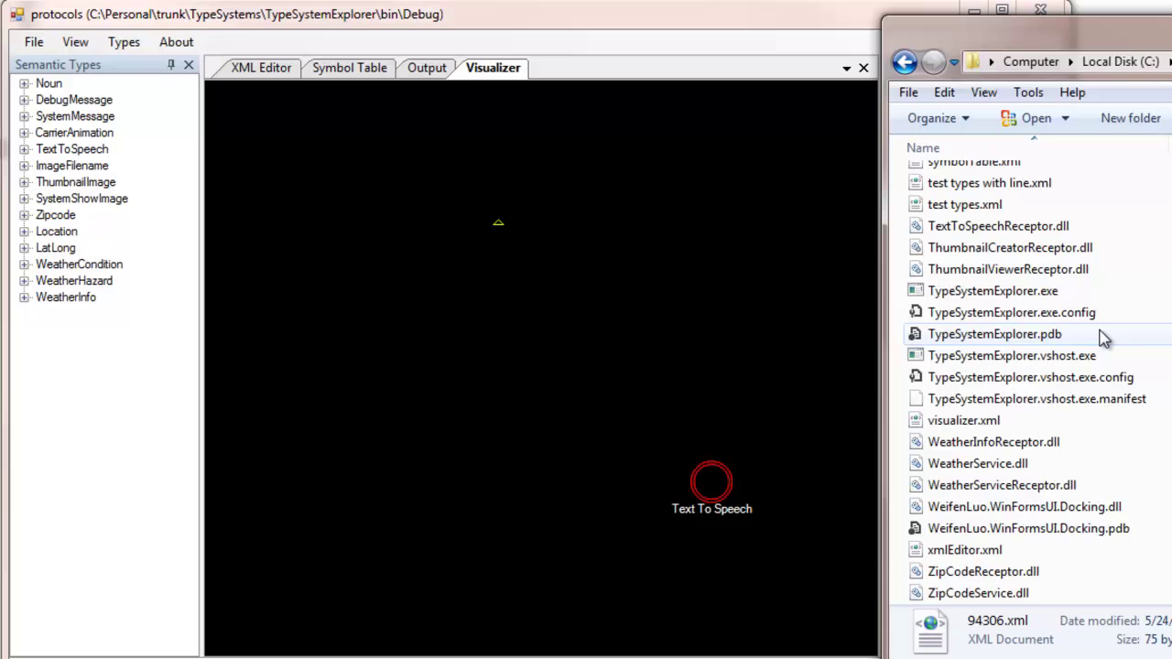
{"action": "scroll", "coordinate": [1103, 339], "scroll_direction": "up", "scroll_amount": 3}
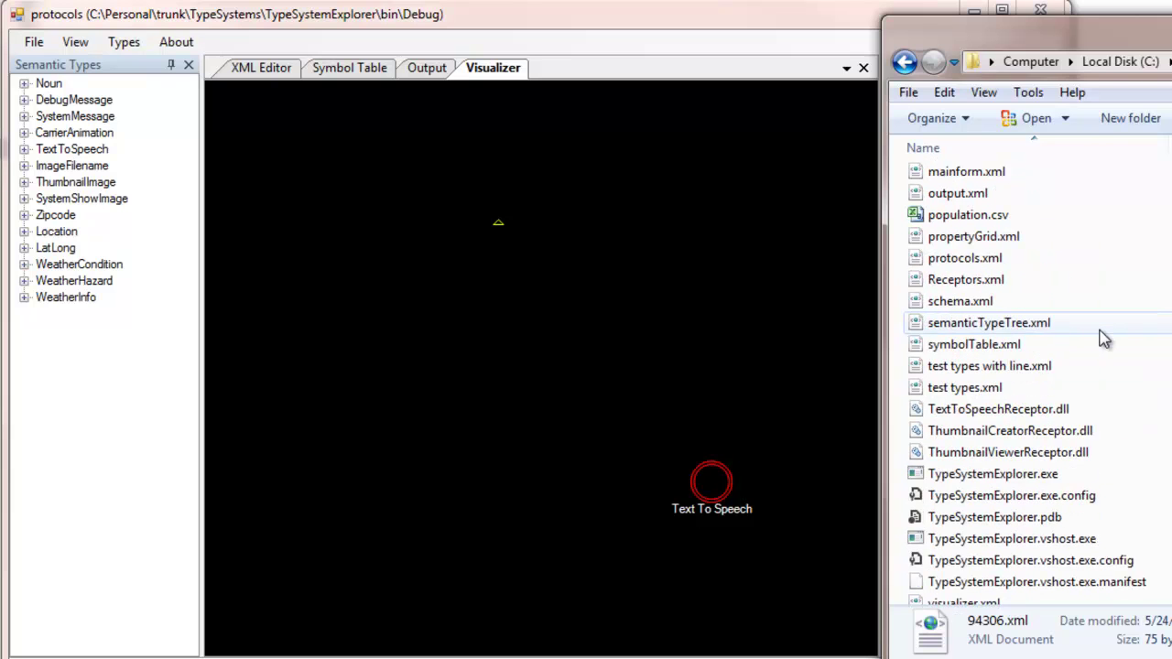
{"action": "left_click", "coordinate": [1056, 438]}
{"action": "left_click", "coordinate": [1042, 452], "text": "ctrl"}
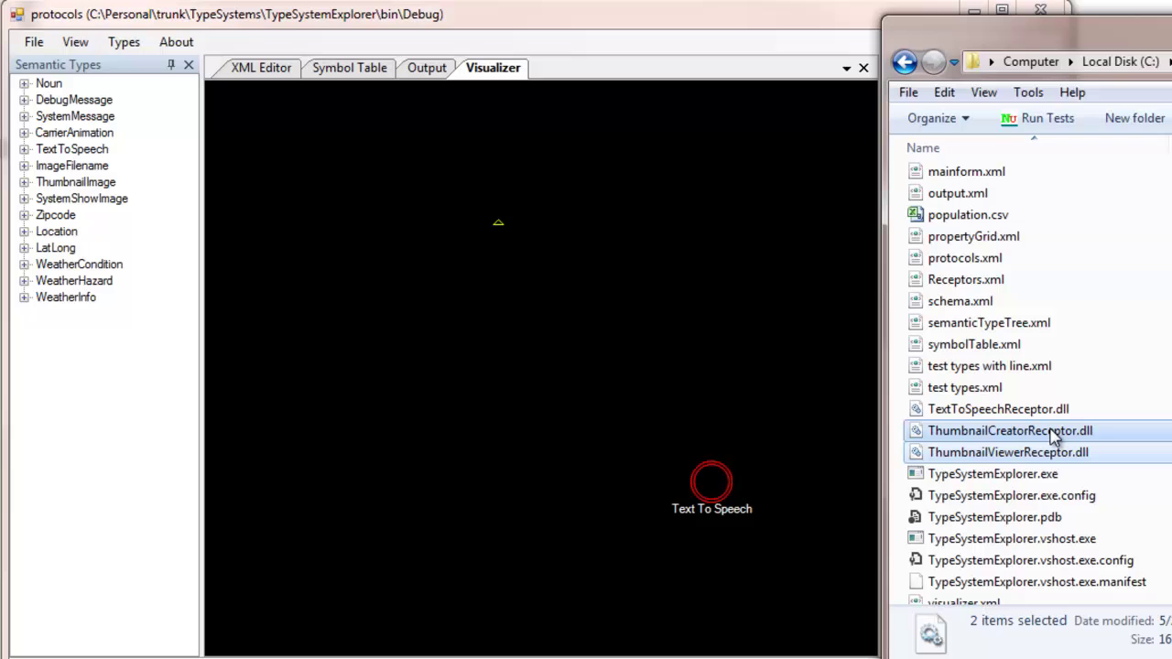
Drop both thumbnail DLLs onto the Visualizer, placing Converter upper left and Viewer near the centre
{"action": "mouse_move", "coordinate": [1053, 435]}
{"action": "left_mouse_down"}
{"action": "mouse_move", "coordinate": [524, 332]}
{"action": "mouse_move", "coordinate": [696, 301]}
{"action": "left_mouse_up"}
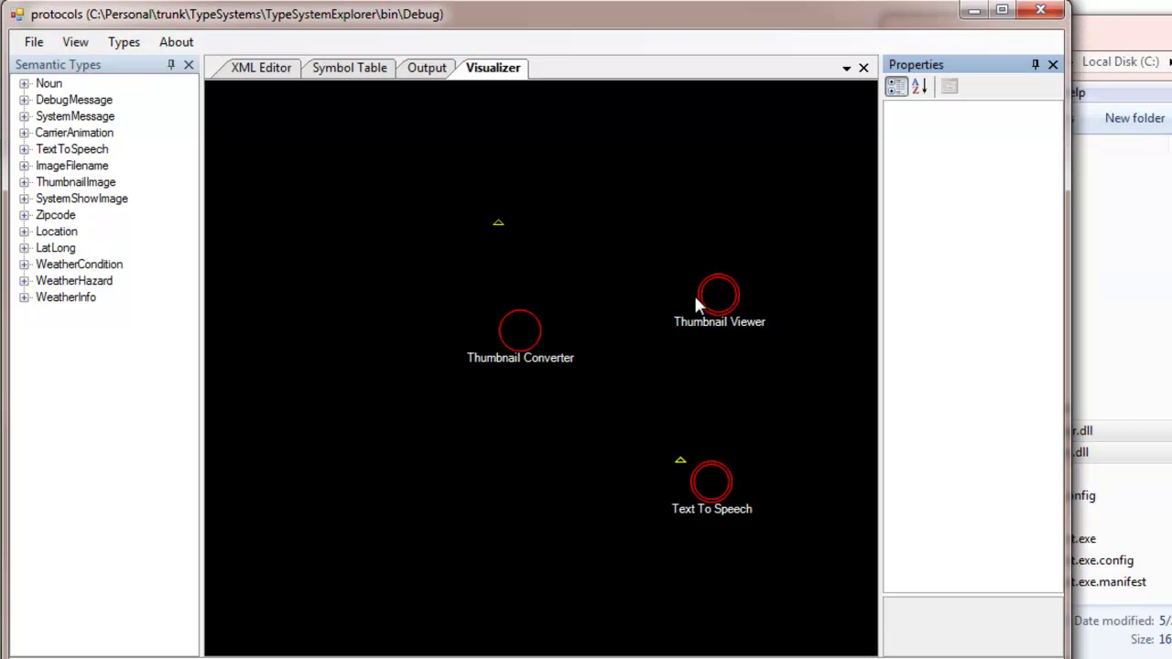
{"action": "mouse_move", "coordinate": [522, 335]}
{"action": "left_mouse_down"}
{"action": "mouse_move", "coordinate": [321, 331]}
{"action": "mouse_move", "coordinate": [324, 243]}
{"action": "left_mouse_up"}
{"action": "left_click_drag", "start_coordinate": [717, 305], "coordinate": [525, 359]}
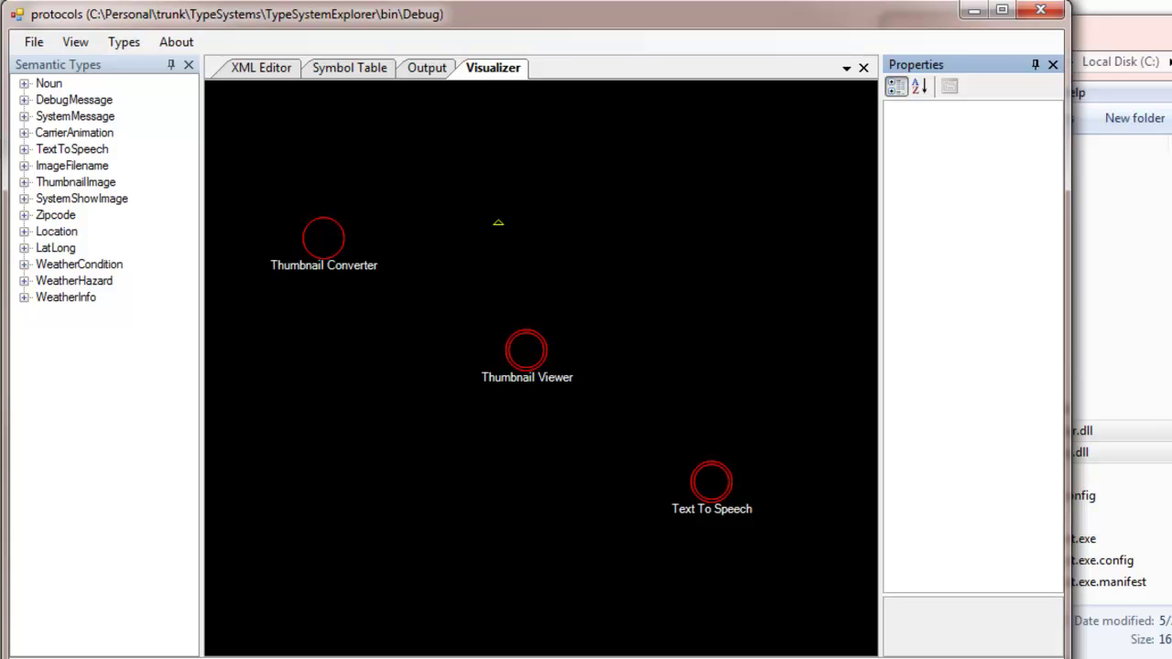
{"action": "key", "text": "alt+Tab"}
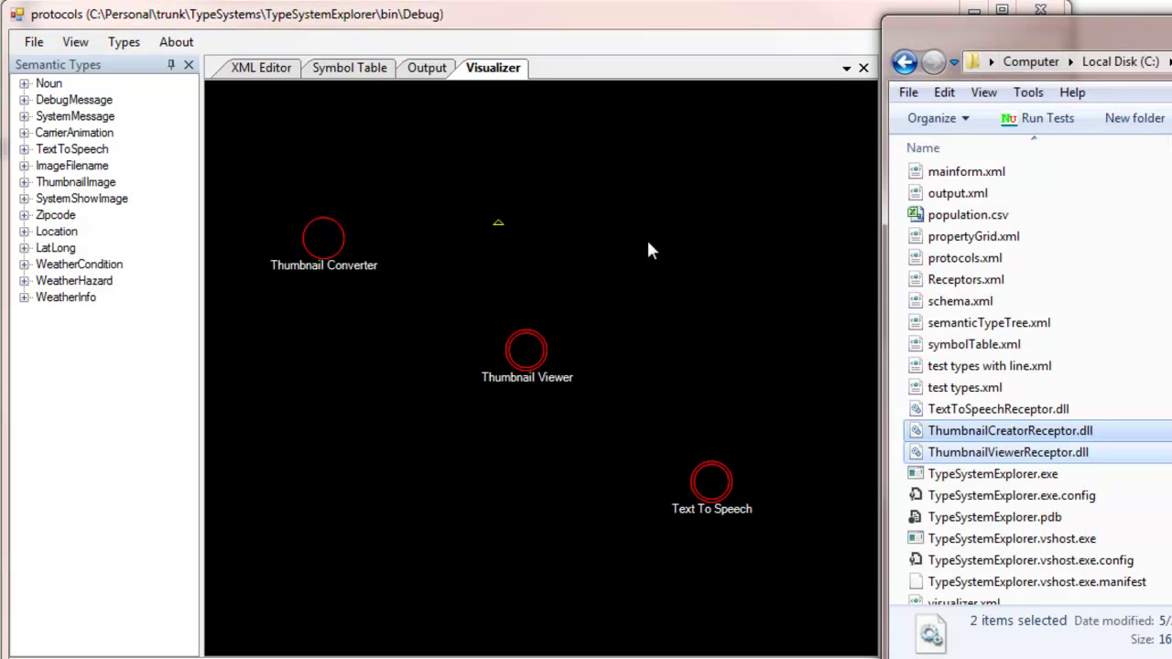
{"action": "left_click", "coordinate": [1033, 280]}
{"action": "scroll", "coordinate": [1035, 278], "scroll_direction": "up", "scroll_amount": 5}
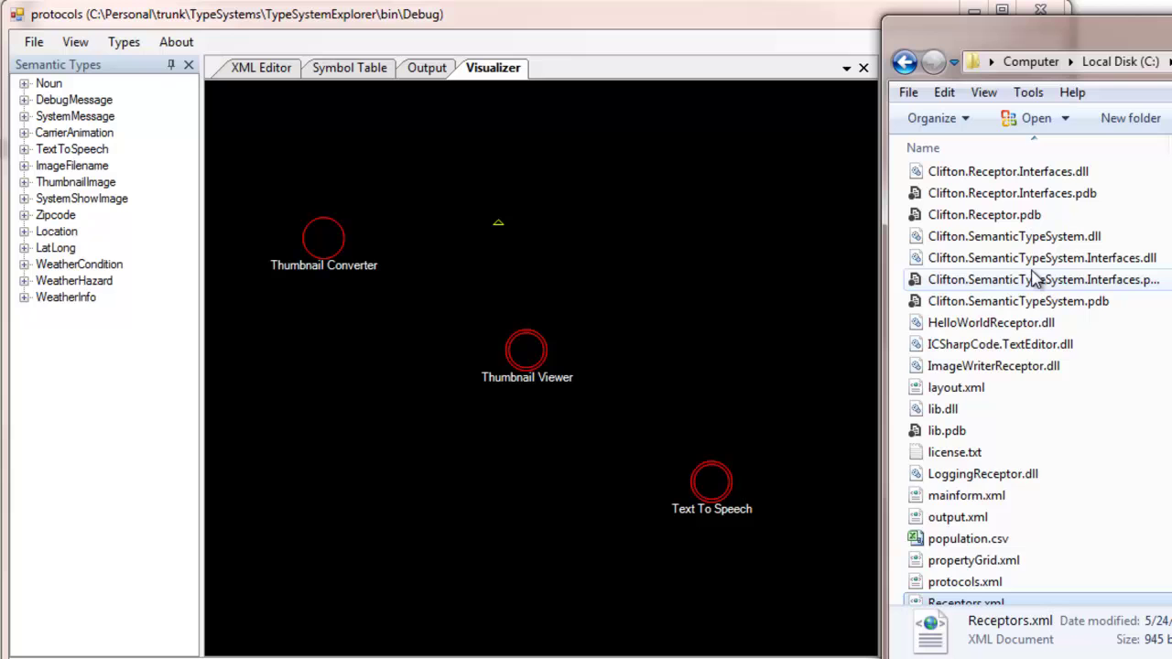
{"action": "scroll", "coordinate": [1053, 302], "scroll_direction": "down", "scroll_amount": 1}
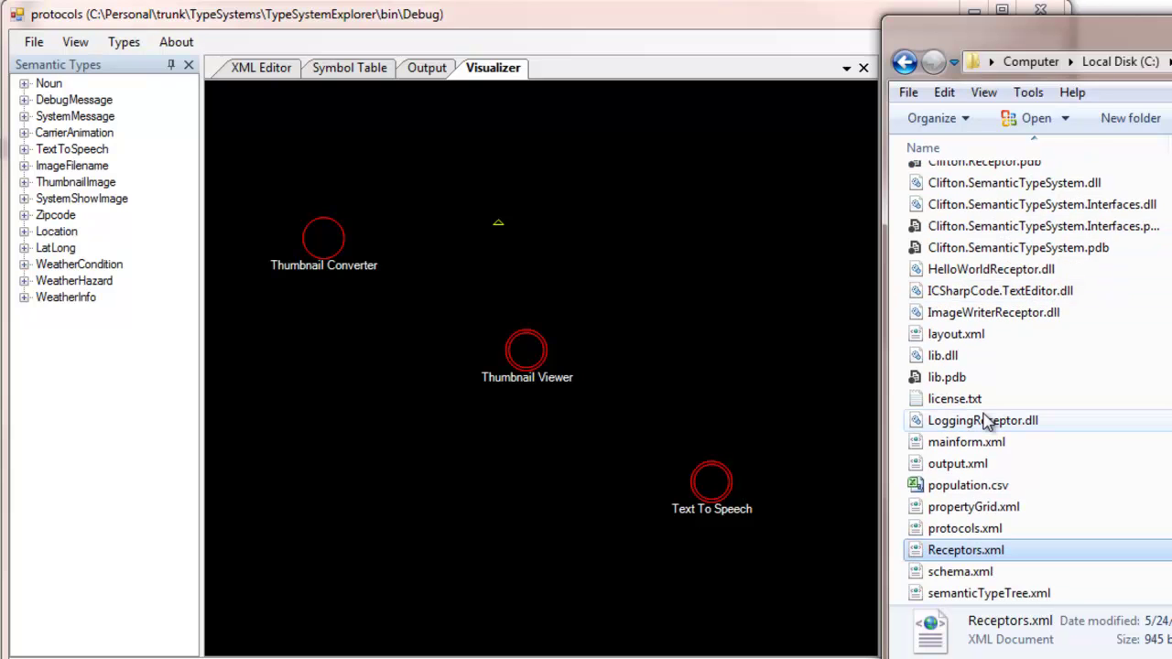
{"action": "left_click_drag", "start_coordinate": [987, 420], "coordinate": [649, 203]}
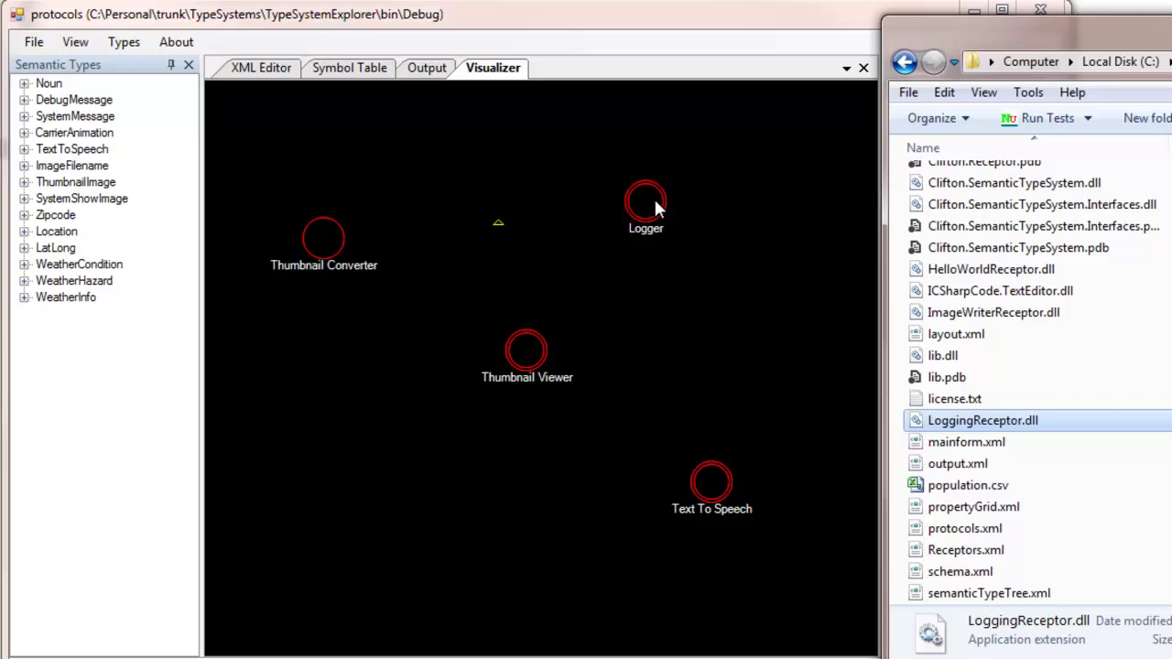
{"action": "left_click_drag", "start_coordinate": [654, 207], "coordinate": [183, 426]}
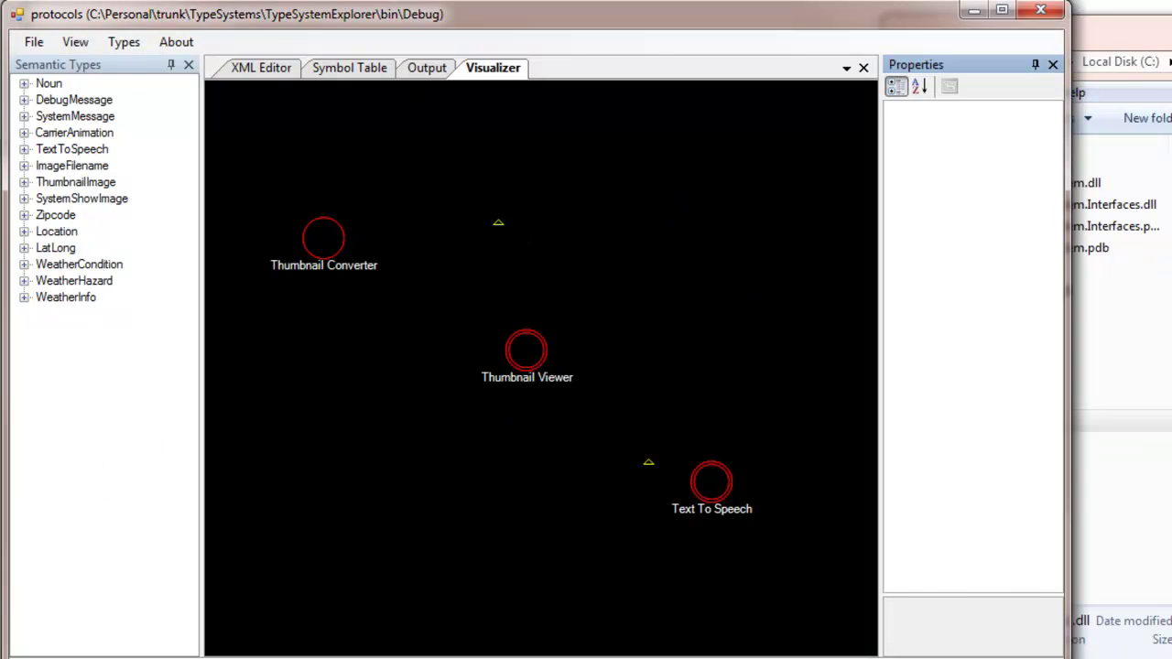
{"action": "key", "text": "alt+Tab"}
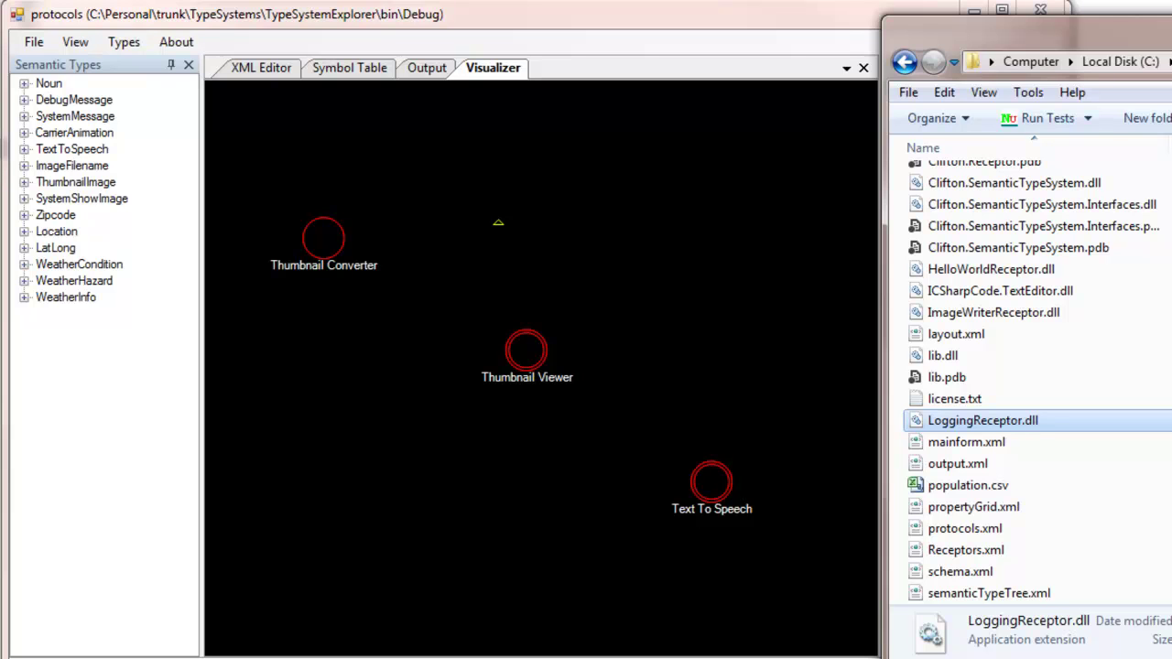
Drop four pig photos, starting from P3132532.JPG, onto the Visualizer and move Thumbnail Viewer up-right
{"action": "key", "text": "alt+Tab"}
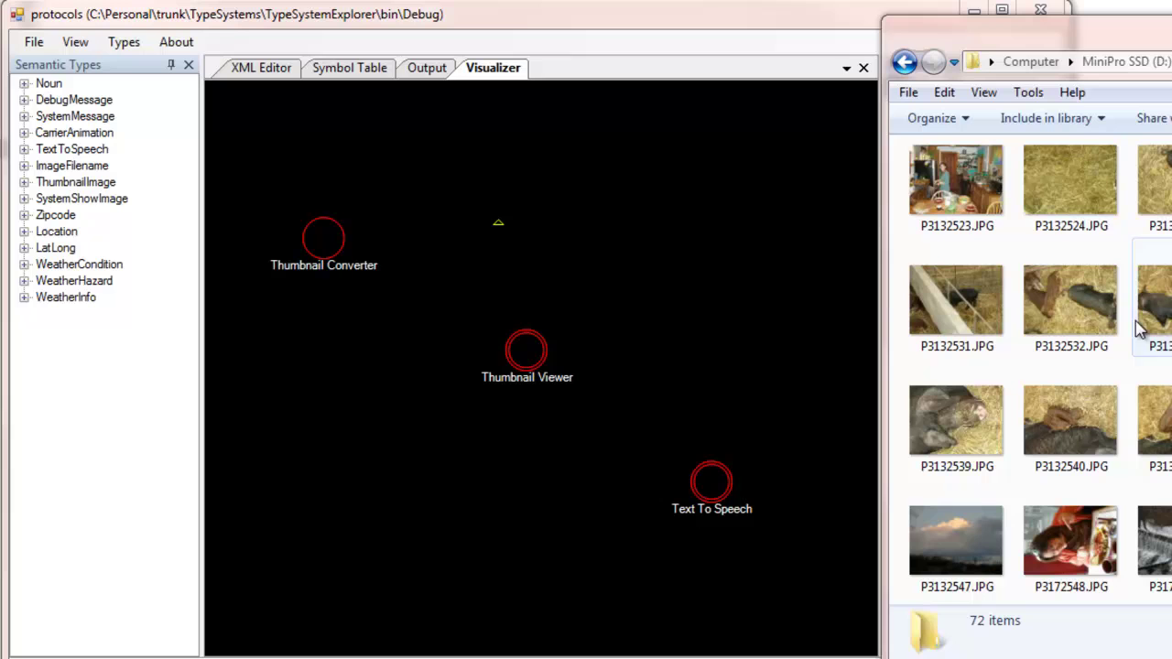
{"action": "left_click", "coordinate": [1077, 316]}
{"action": "key", "text": "shift+Right"}
{"action": "key", "text": "shift+Right"}
{"action": "key", "text": "shift+Right"}
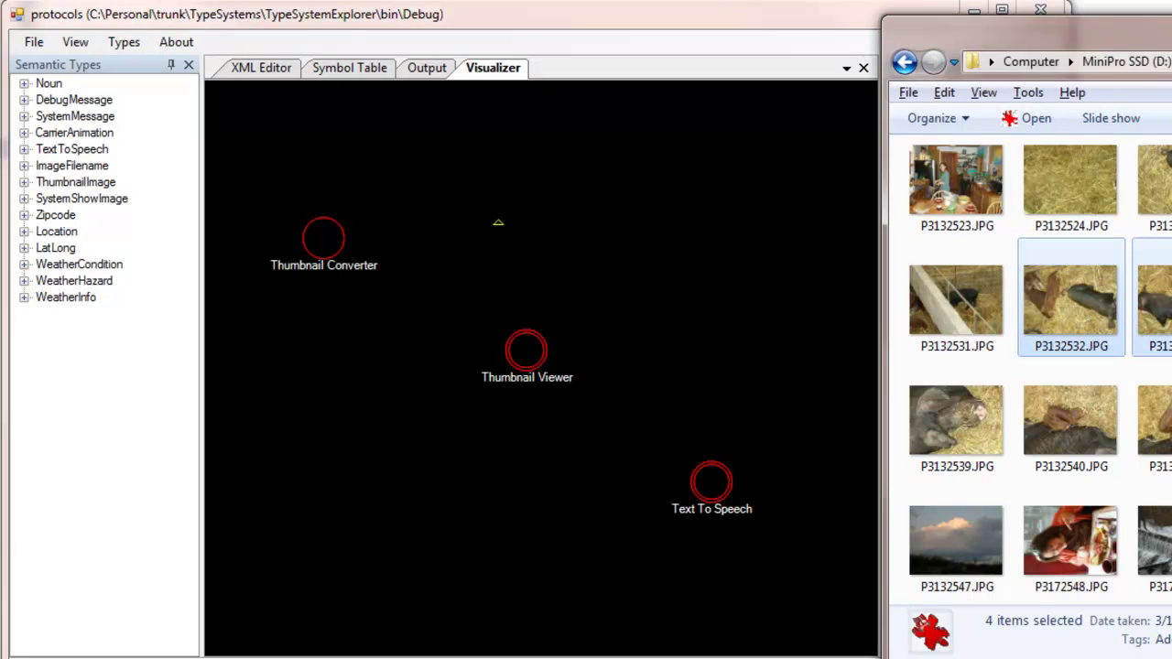
{"action": "left_click_drag", "start_coordinate": [1063, 314], "coordinate": [704, 304]}
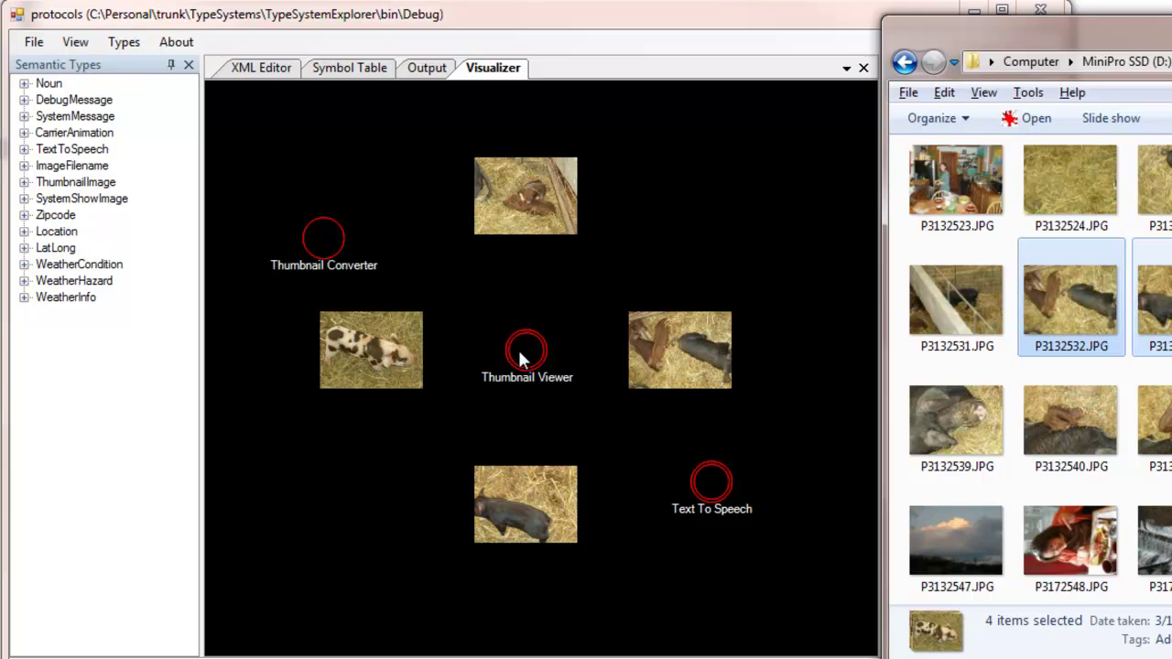
{"action": "mouse_move", "coordinate": [521, 359]}
{"action": "left_mouse_down"}
{"action": "mouse_move", "coordinate": [575, 277]}
{"action": "mouse_move", "coordinate": [628, 306]}
{"action": "left_mouse_up"}
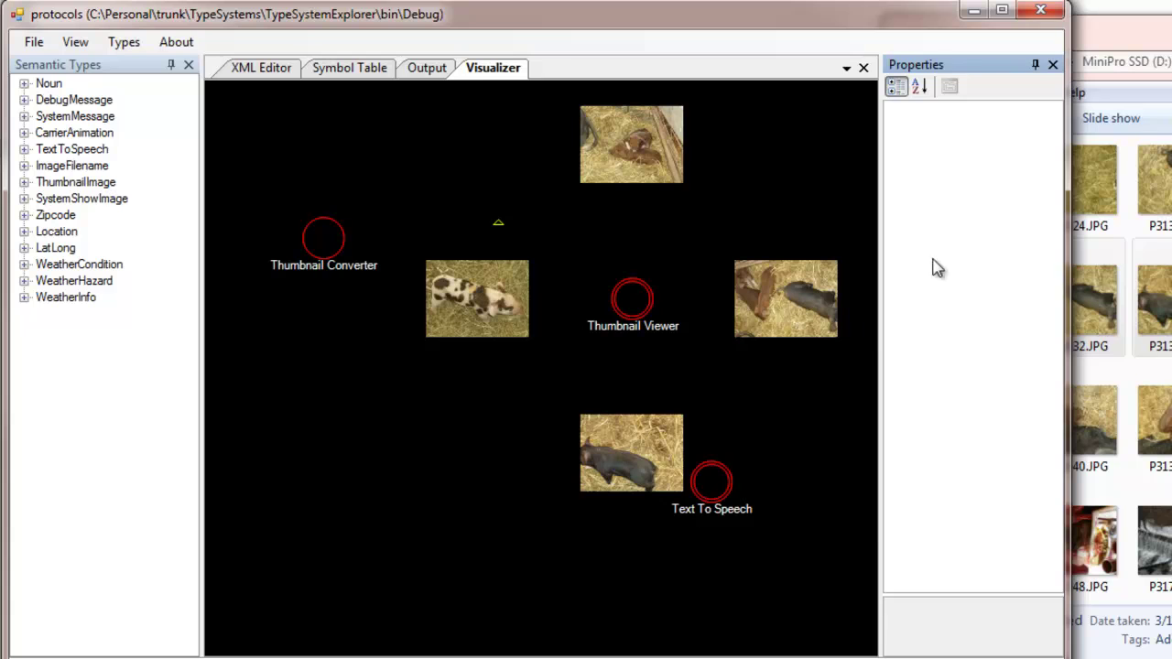